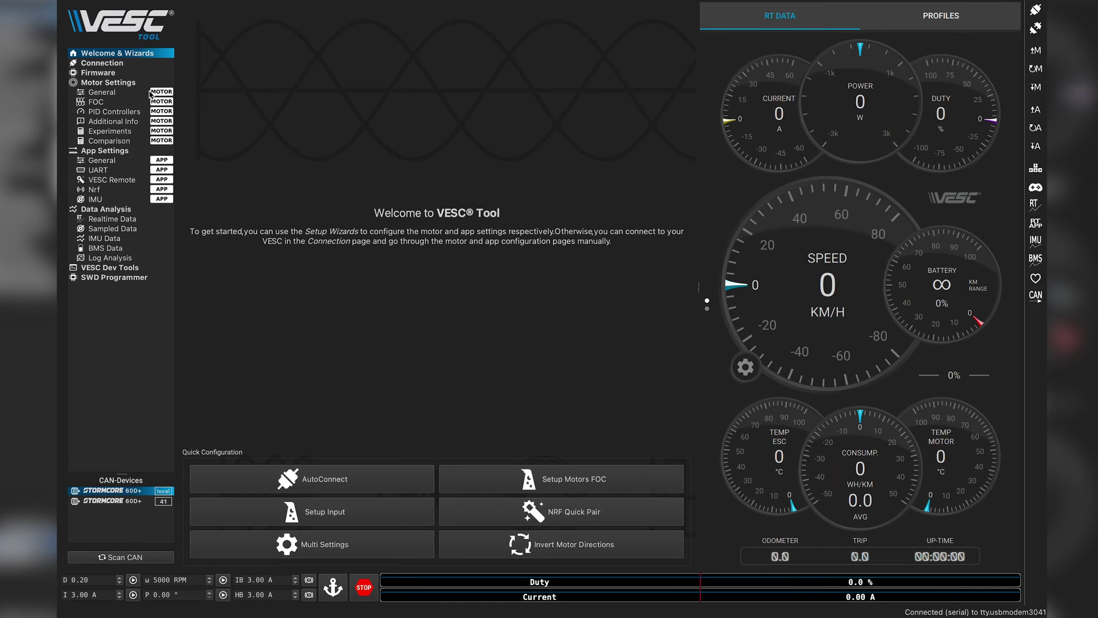
Open the Firmware page listing VESC_default.bin for the STORMCORE_60D+.
click(115, 75)
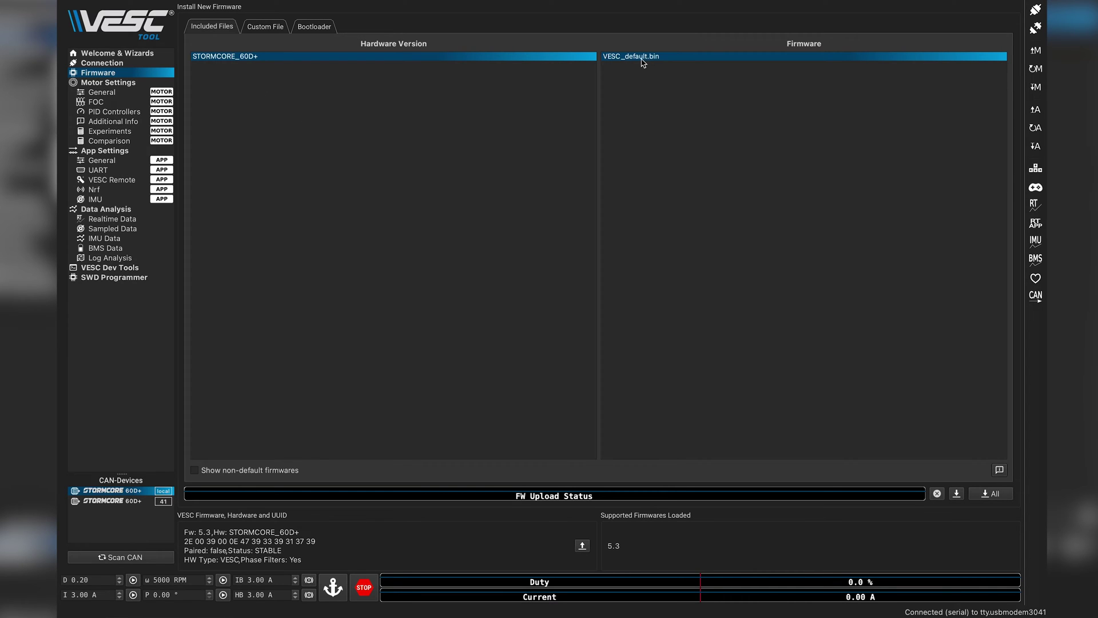
Upload VESC_default.bin to all controllers, accepting the loss of settings.
click(985, 496)
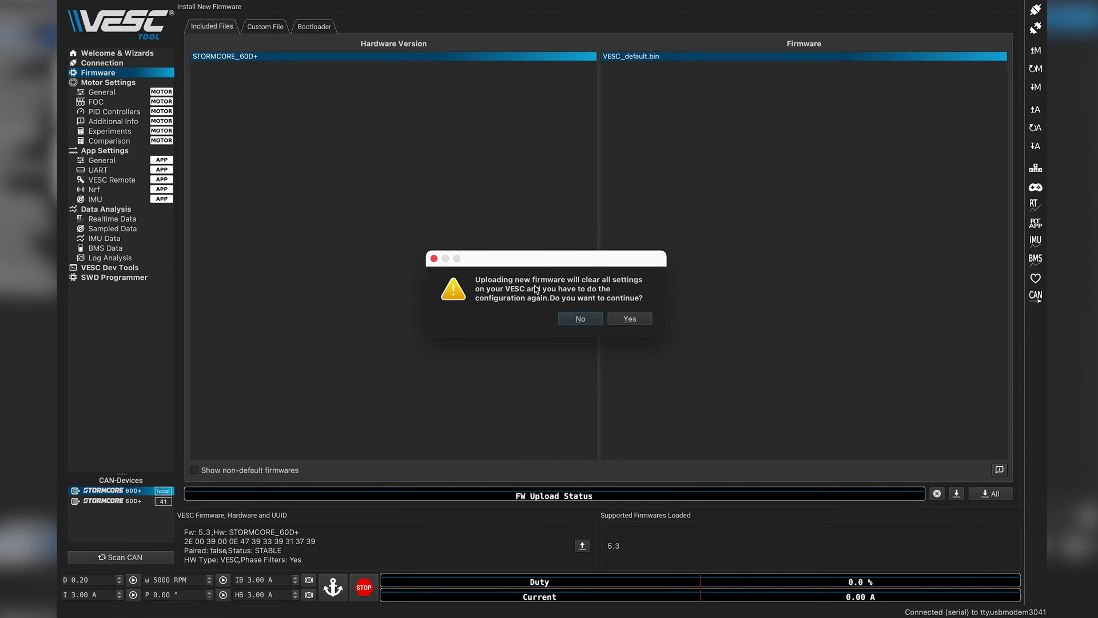
click(629, 319)
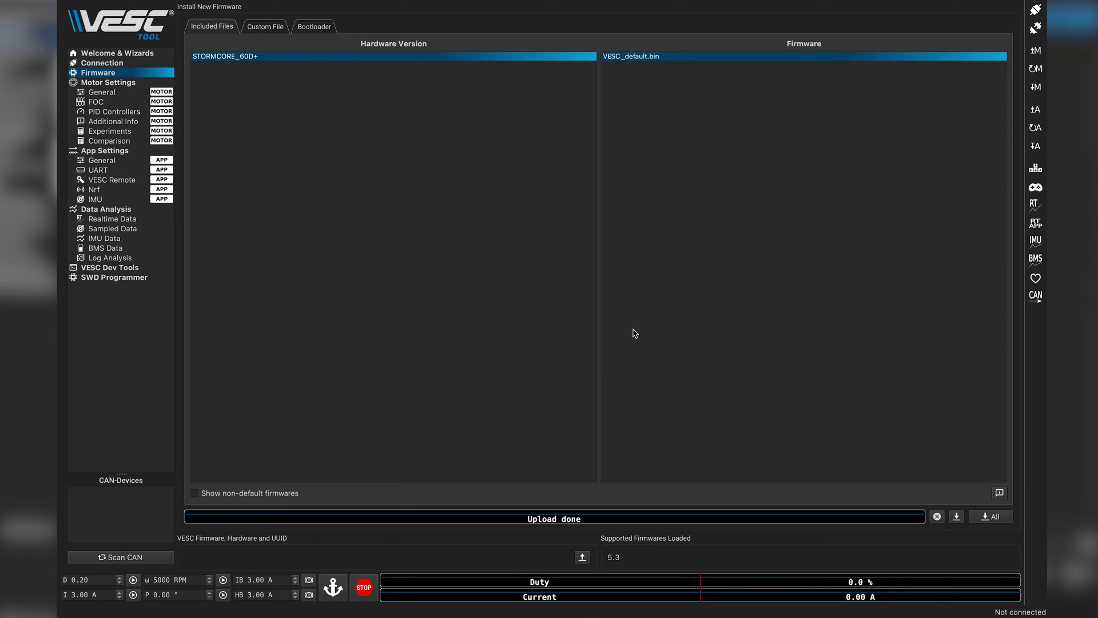
Reconnect via AutoConnect on Welcome & Wizards and launch the Setup Motors FOC wizard.
click(116, 52)
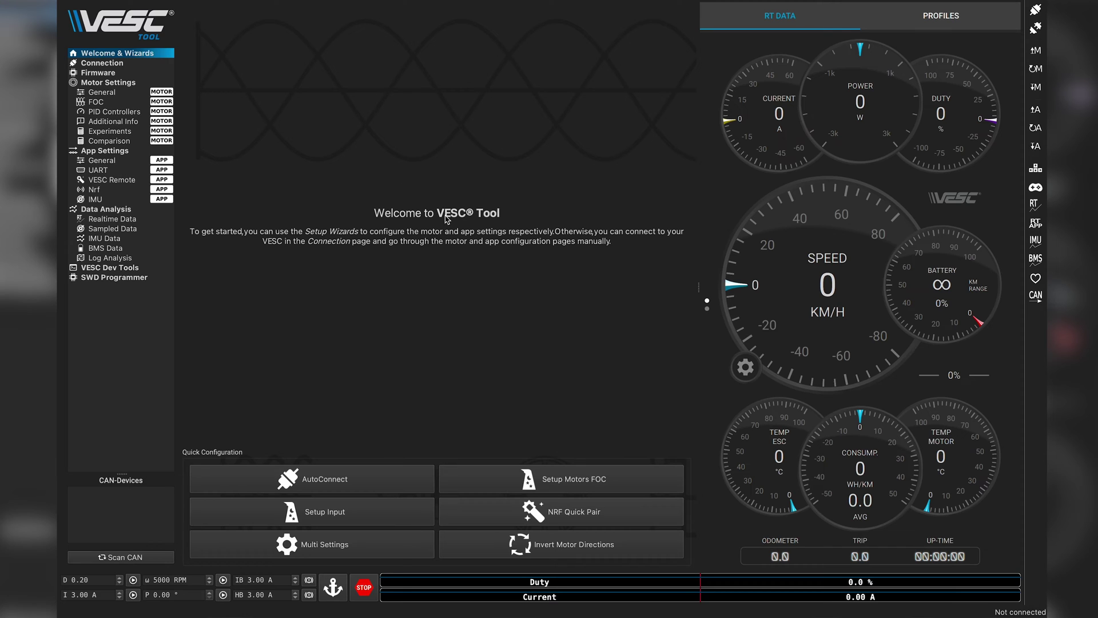
click(360, 479)
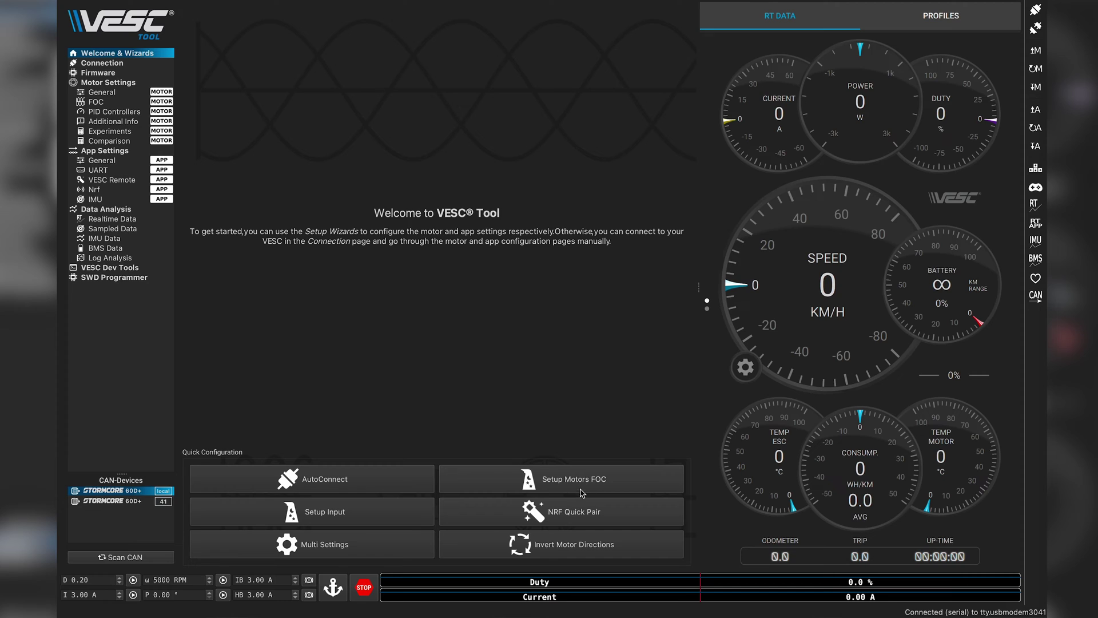
click(626, 483)
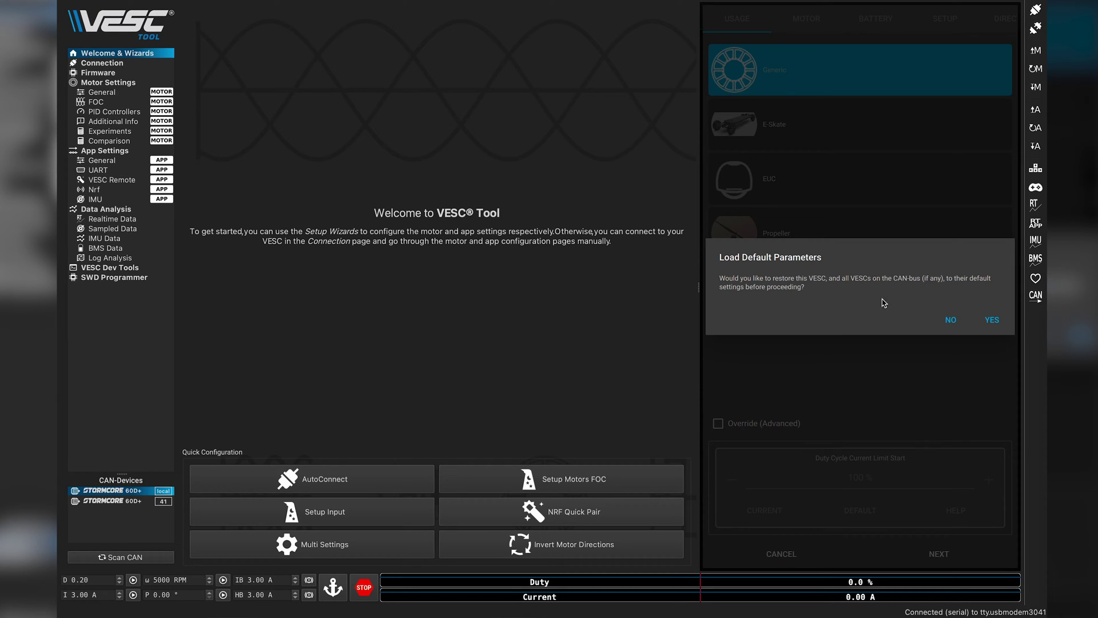
Decline loading default parameters, then choose E-Skate usage and a Medium Outrunner motor.
click(951, 321)
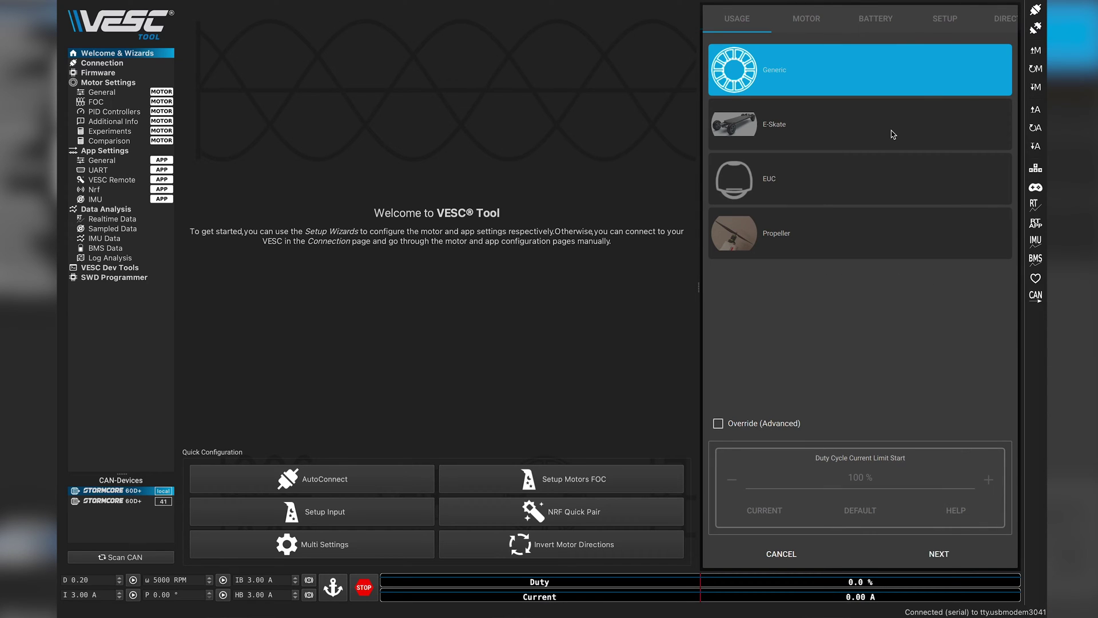
click(837, 136)
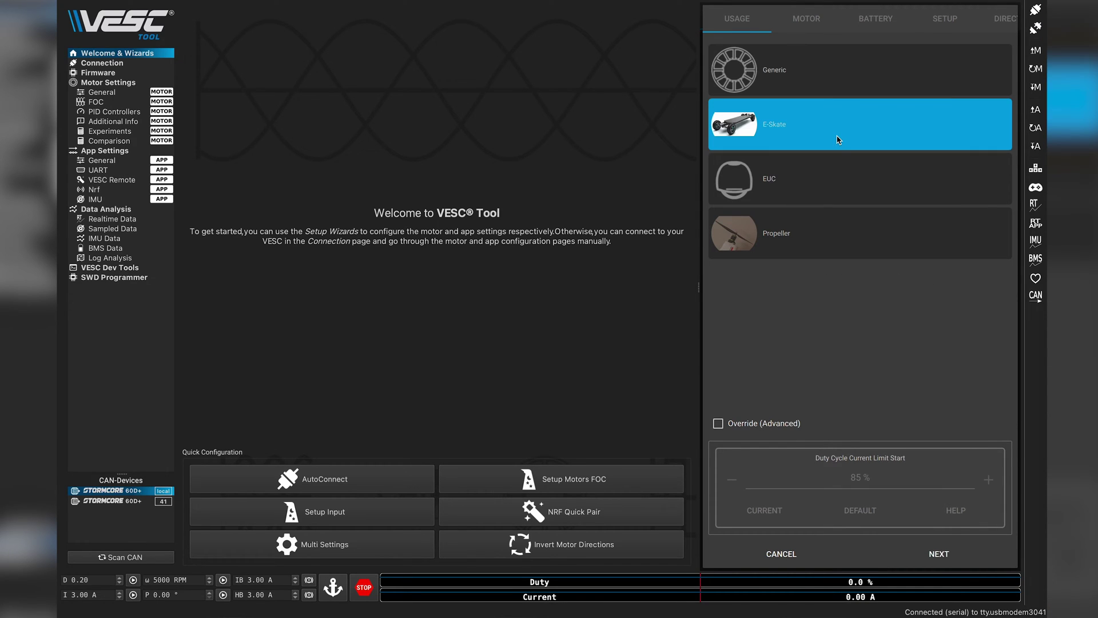
click(956, 553)
click(849, 185)
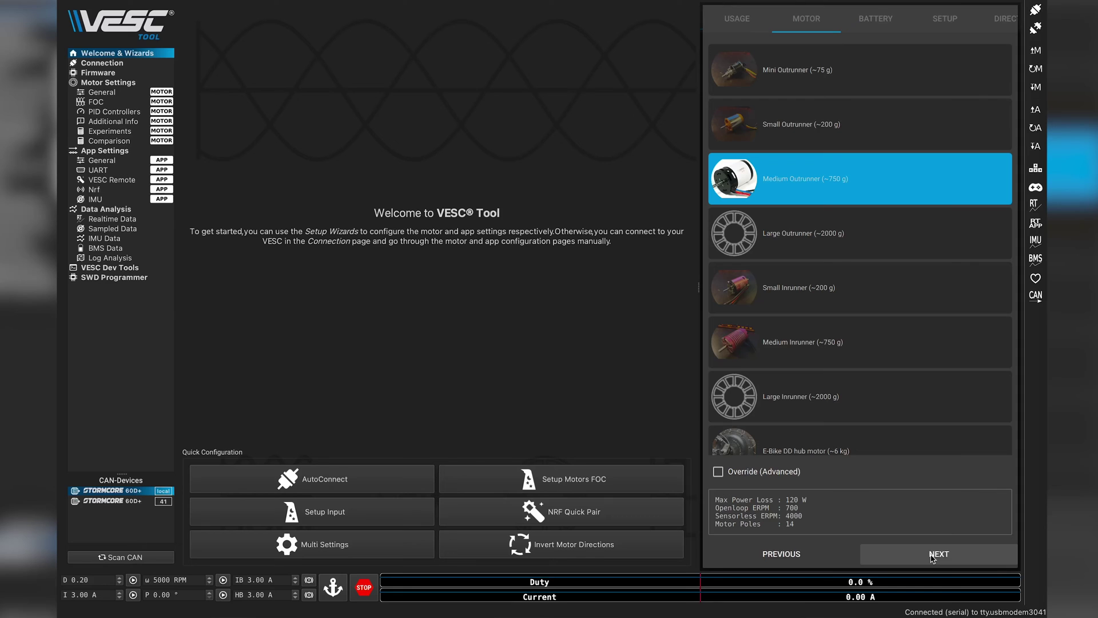
click(932, 556)
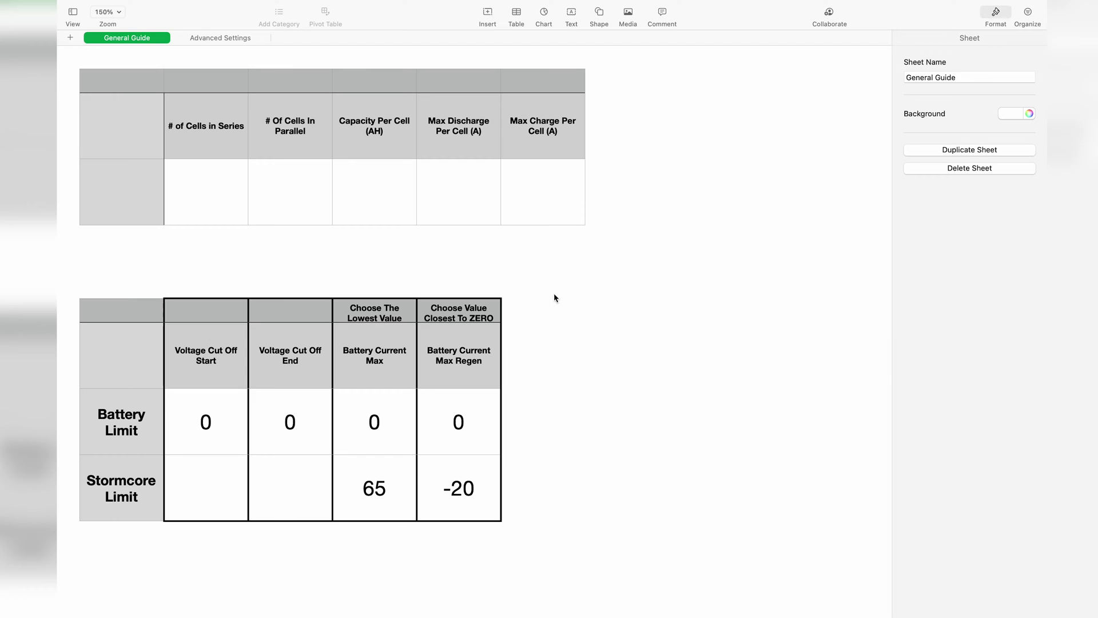
Enter 12 cells in series and 4 in parallel in the Numbers battery table.
click(222, 215)
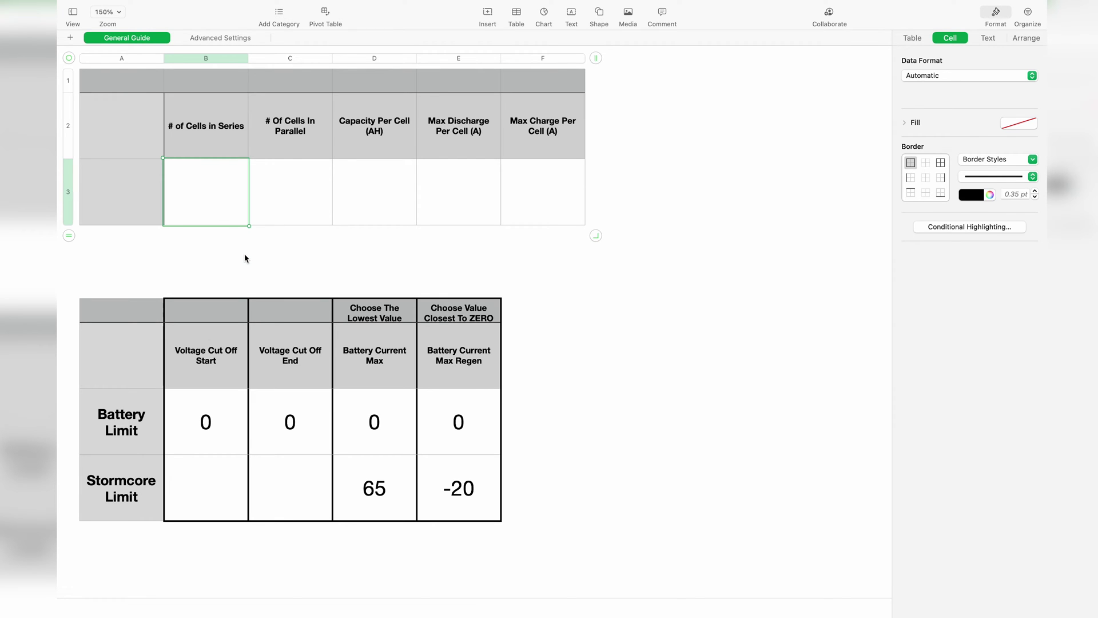
text(12)
key(Tab)
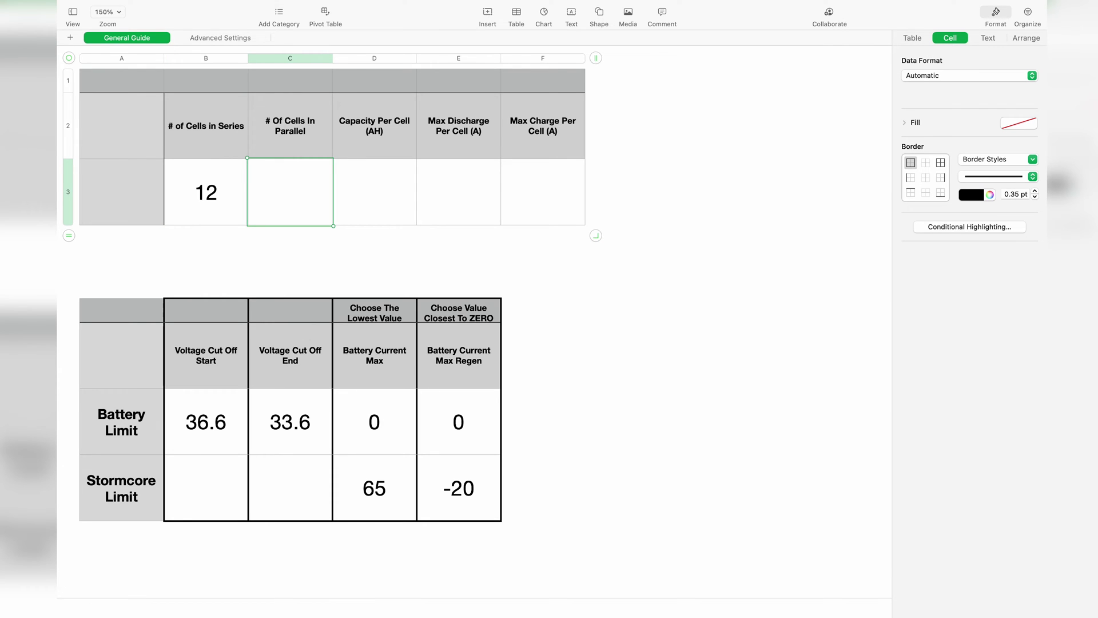
text(4)
key(Tab)
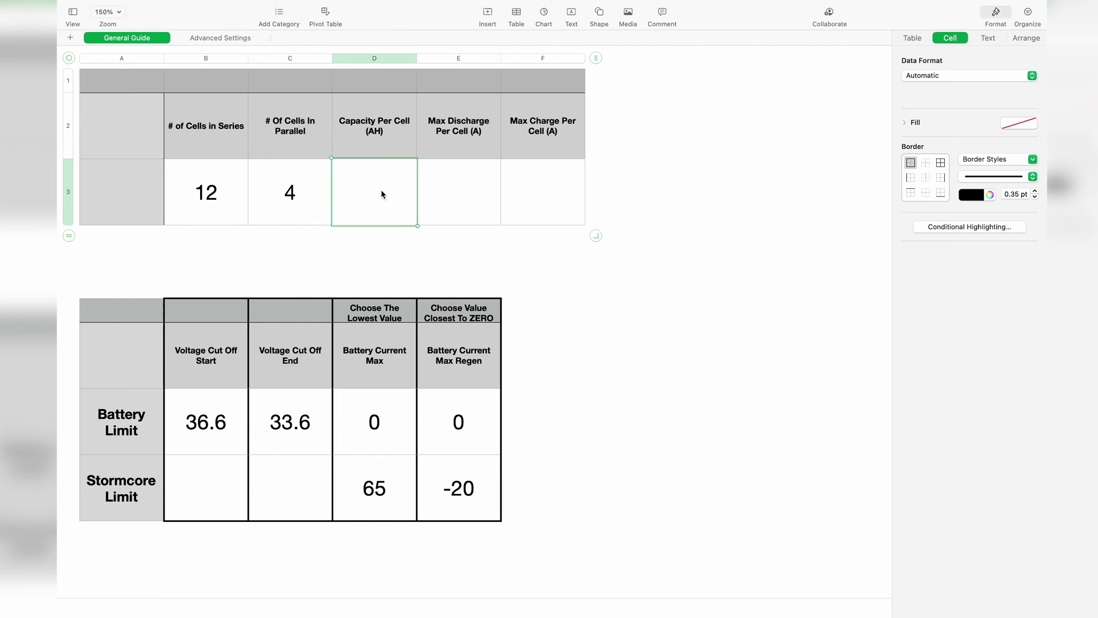
key(ctrl+Right)
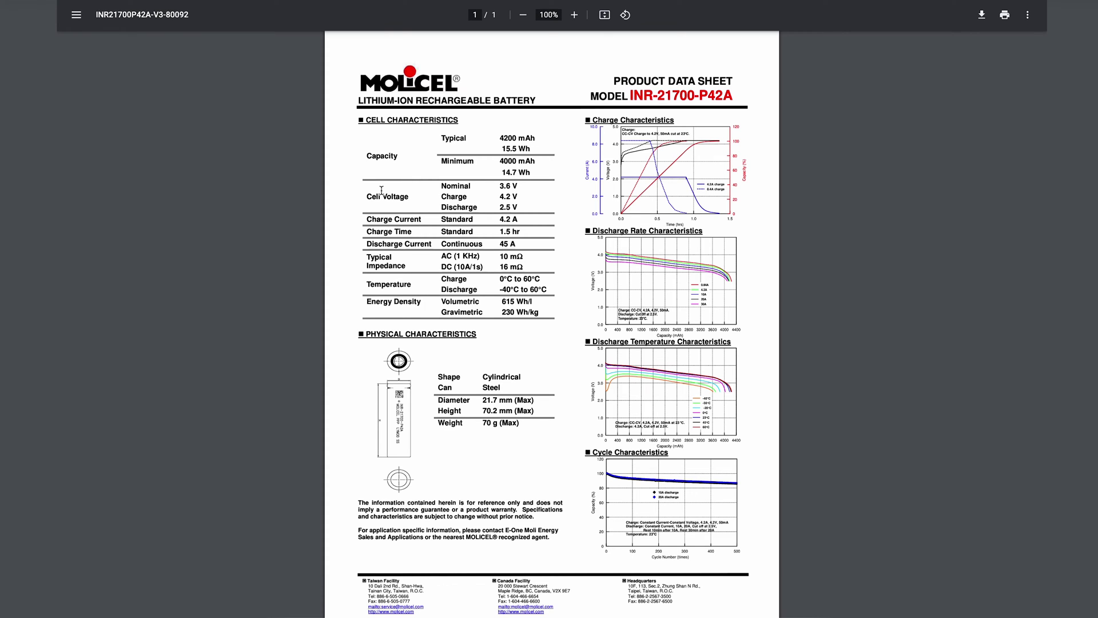
Read the 12s4p P42A pack's Battery Info on the MBoards page, then return to Numbers.
key(ctrl+Right)
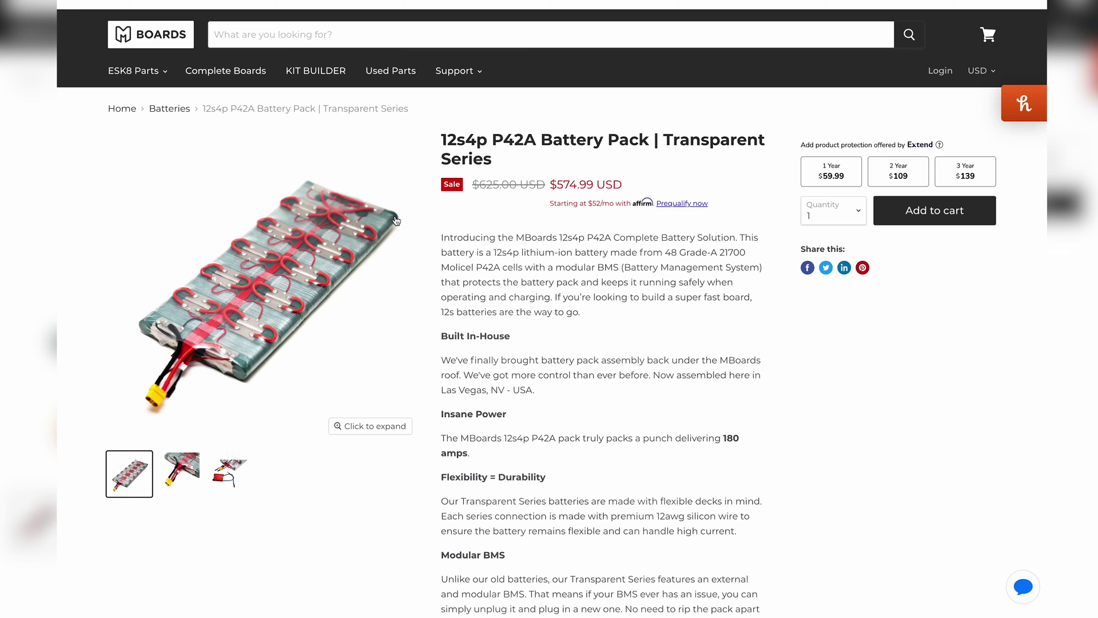
scroll(436, 383, down, 12)
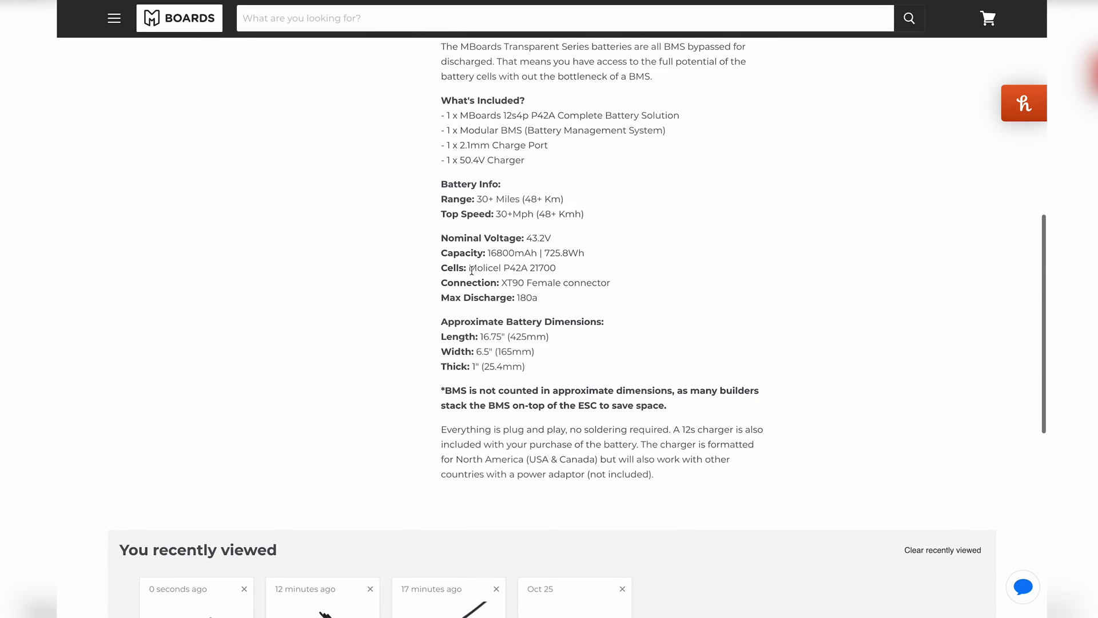
drag(451, 246, 584, 311)
click(583, 311)
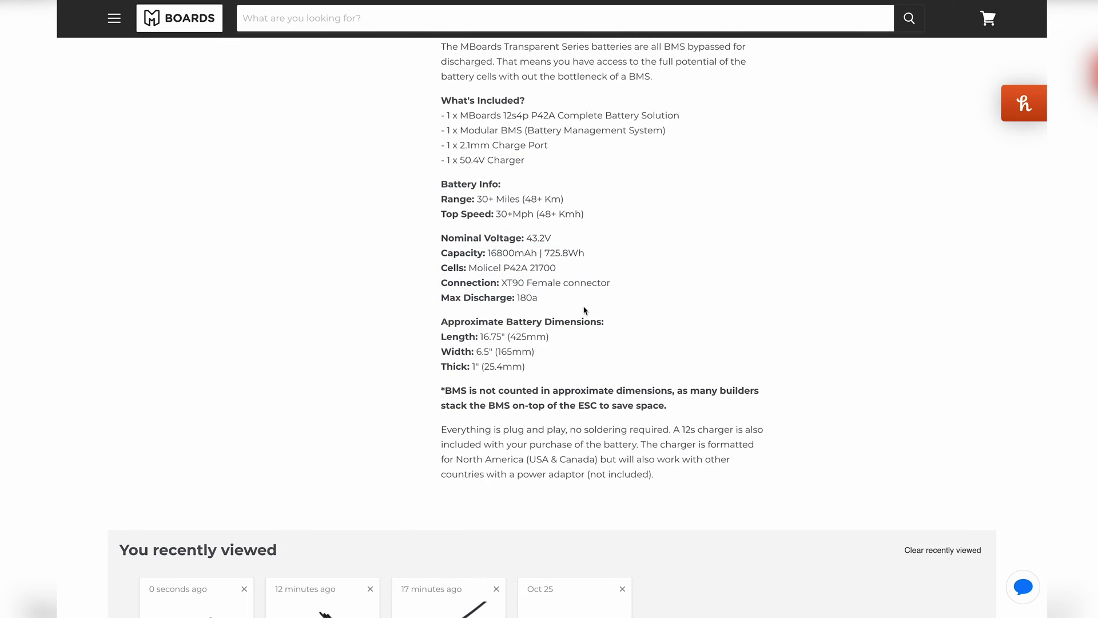
key(ctrl+Left)
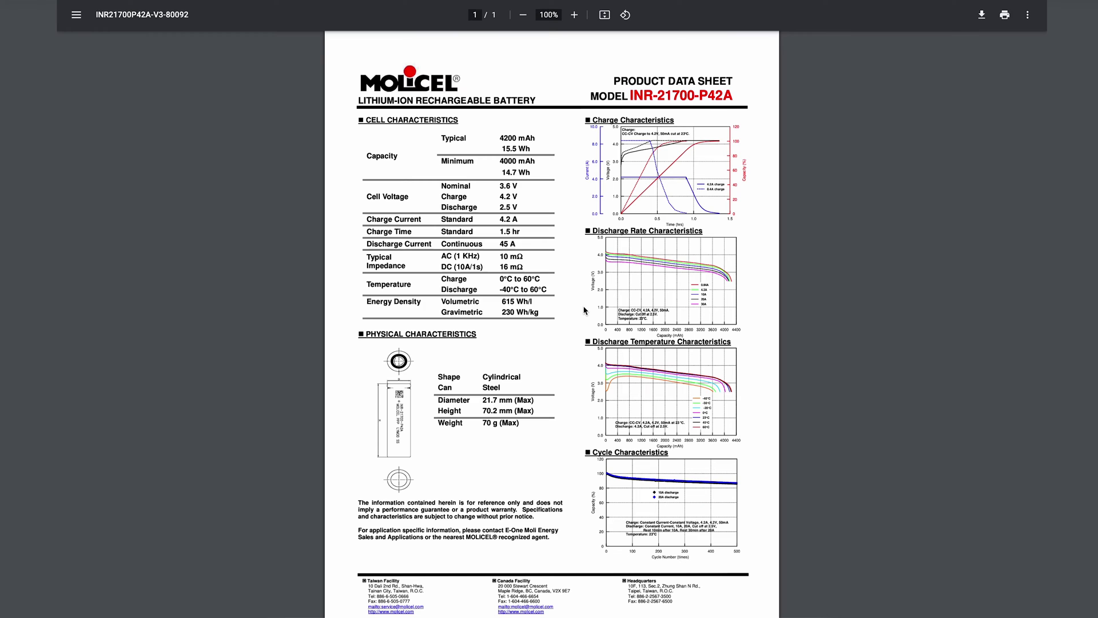
key(ctrl+Left)
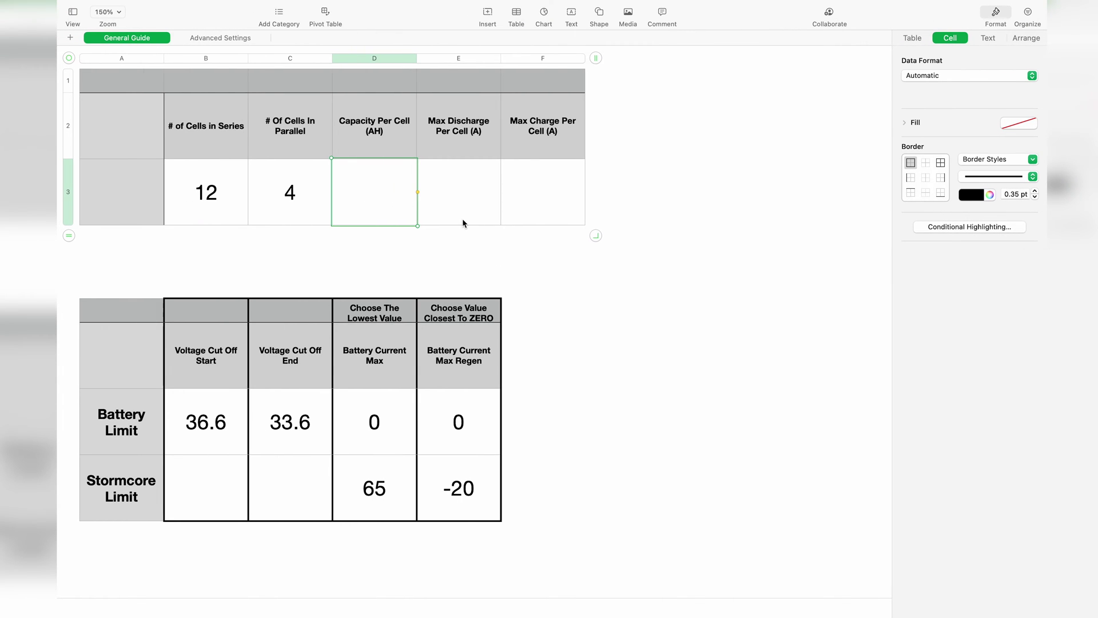
Enter the 4.2 Ah cell capacity from the Molicel datasheet.
key(ctrl+Right)
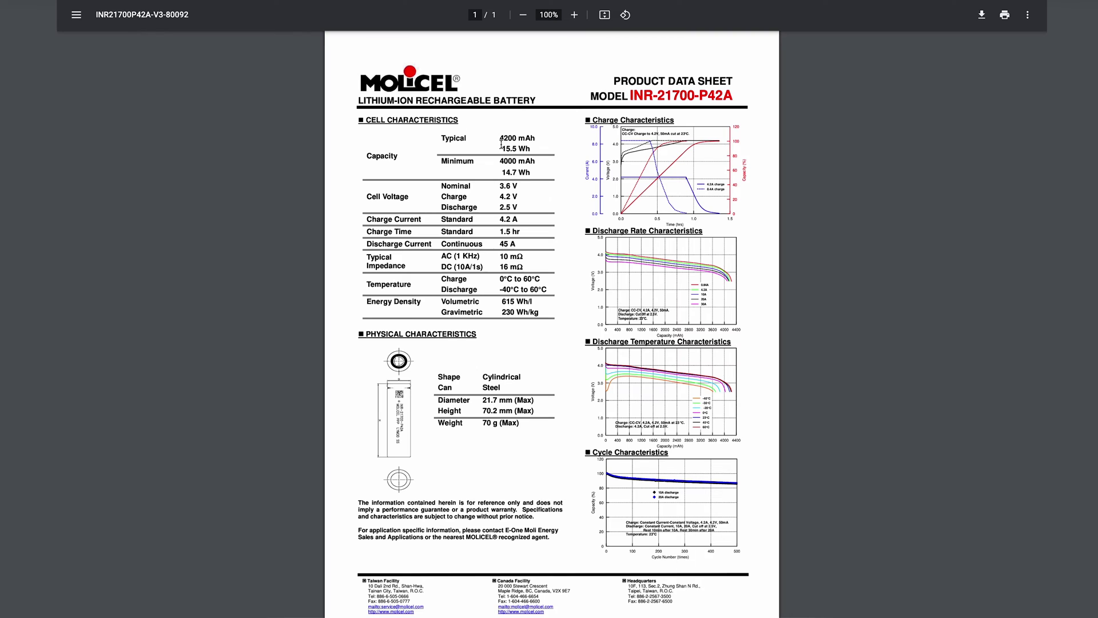
key(ctrl+Left)
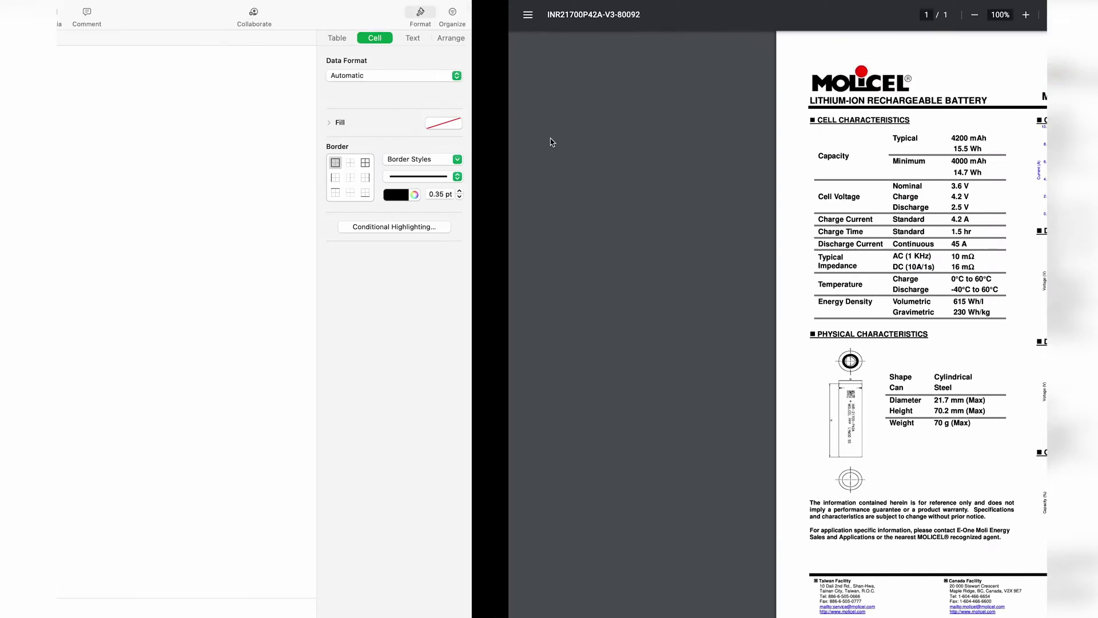
text(4.2)
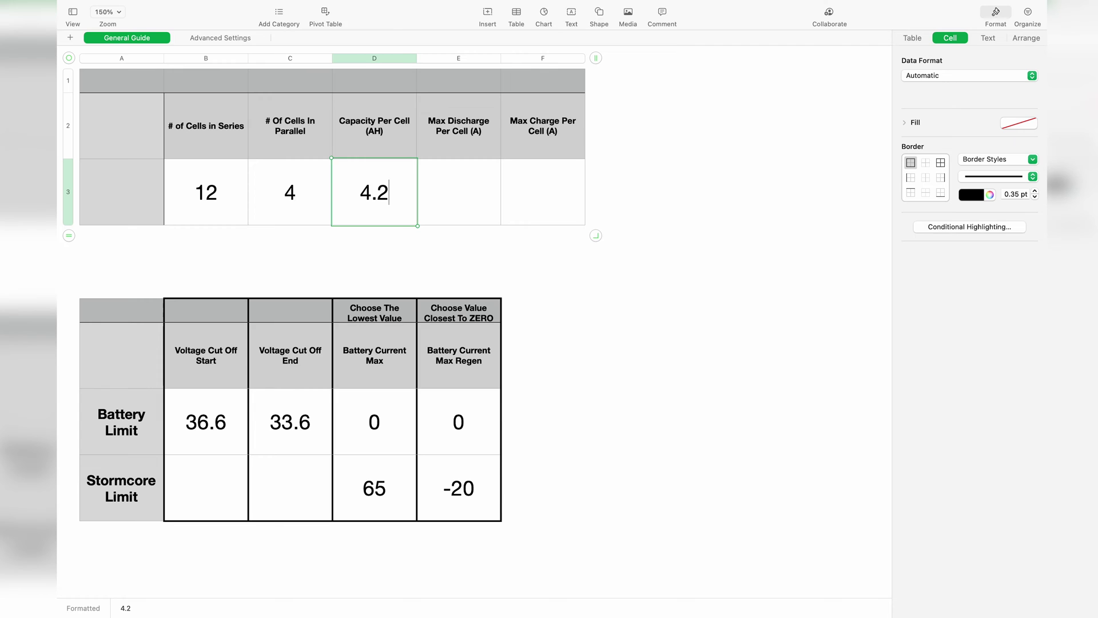
key(Tab)
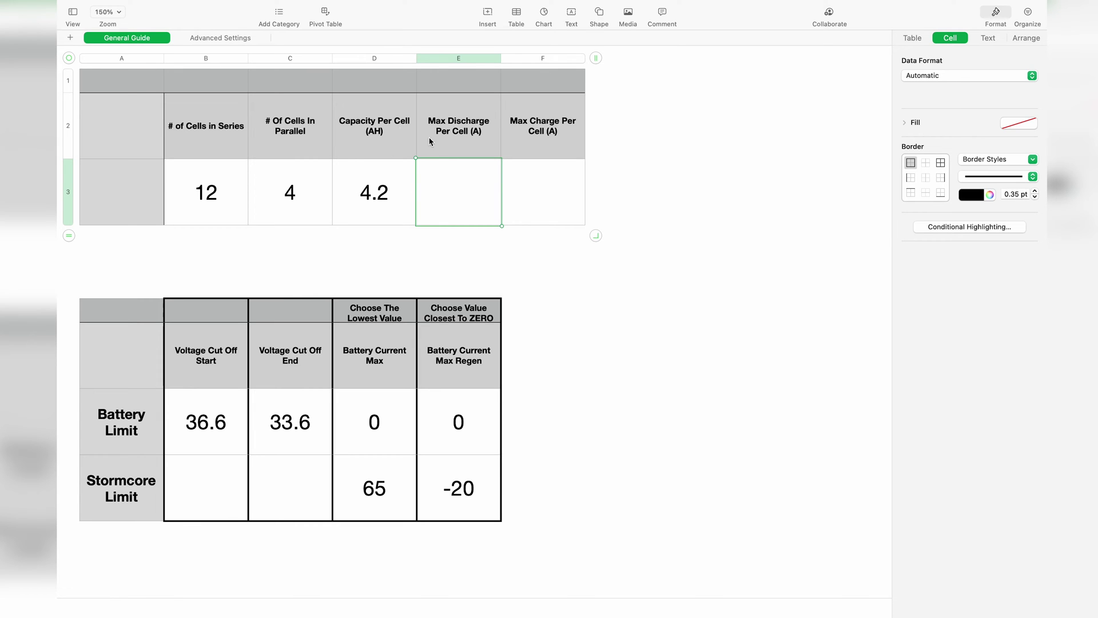
Enter 45 A max discharge per cell, giving a 90 A battery maximum.
key(ctrl+Right)
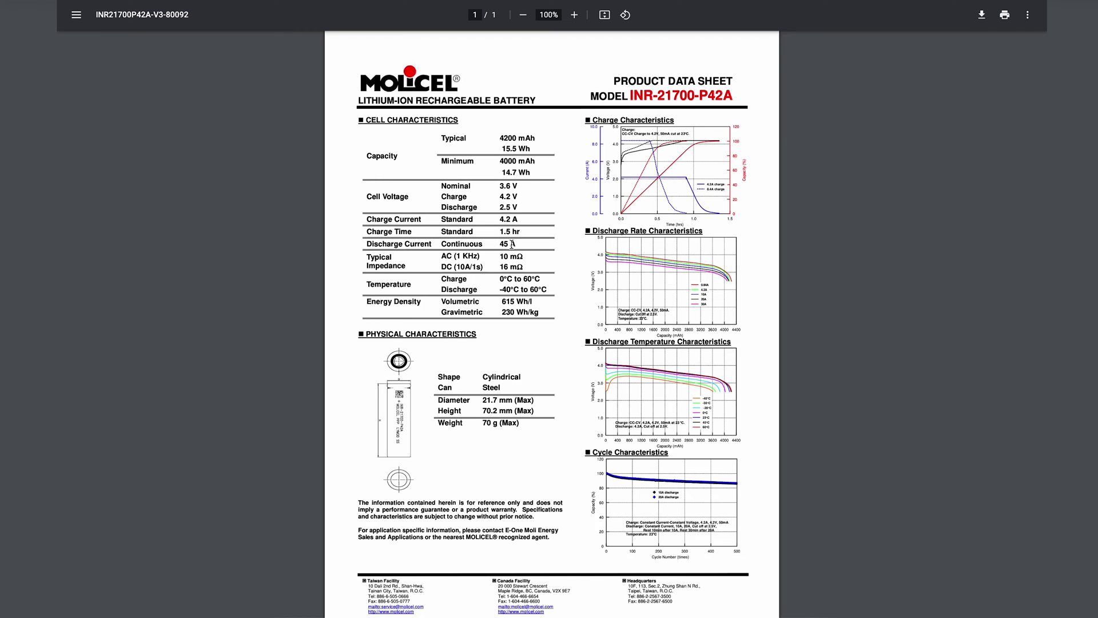
key(ctrl+Left)
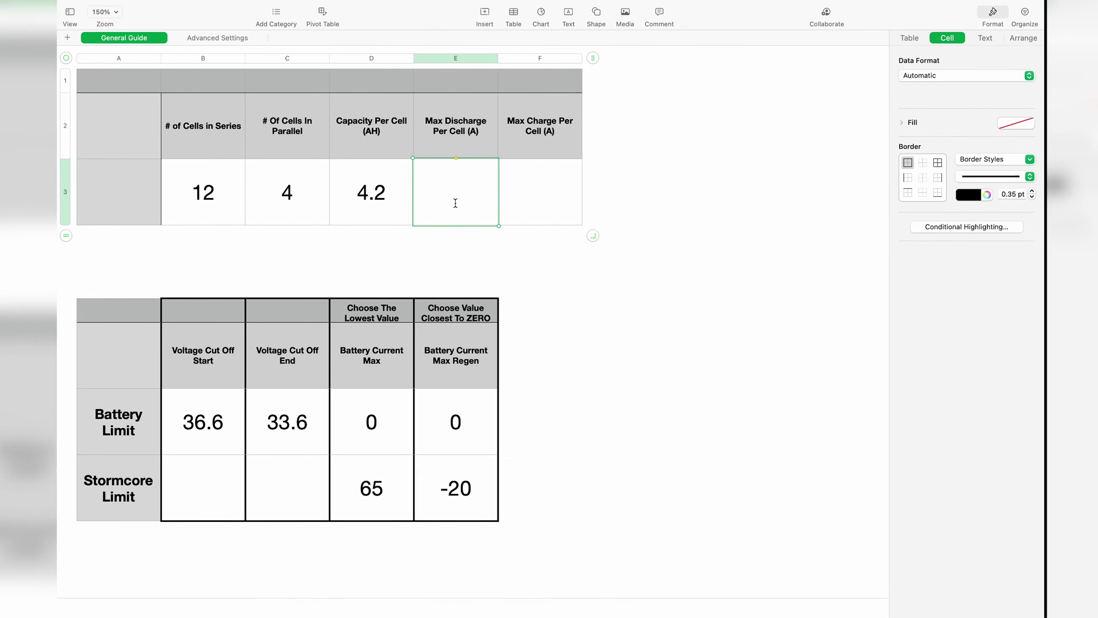
text(45)
key(Tab)
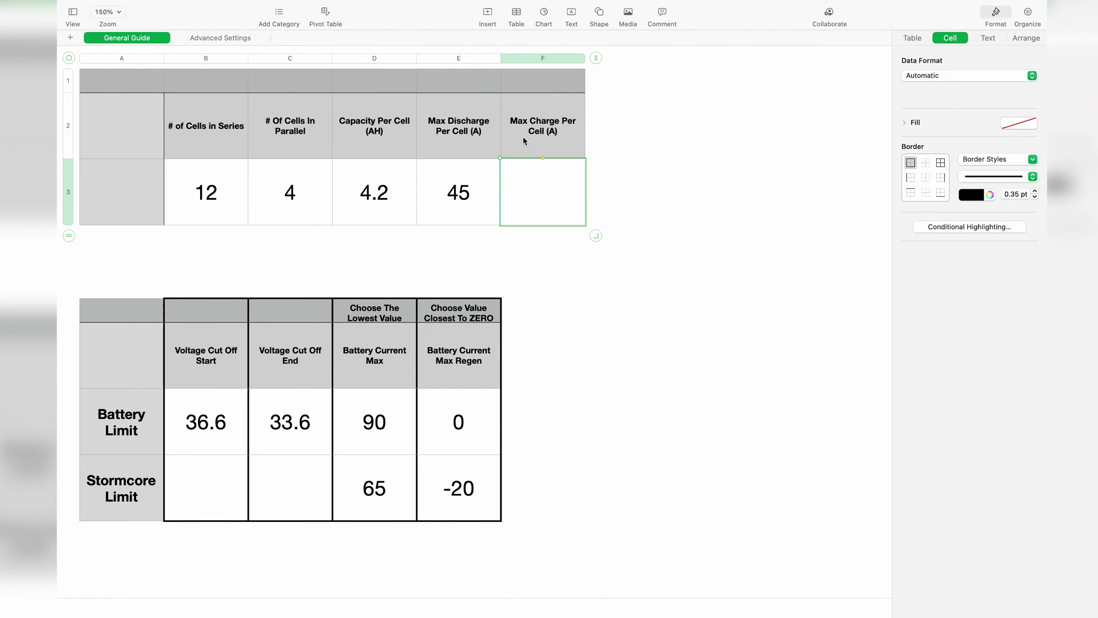
key(ctrl+Right)
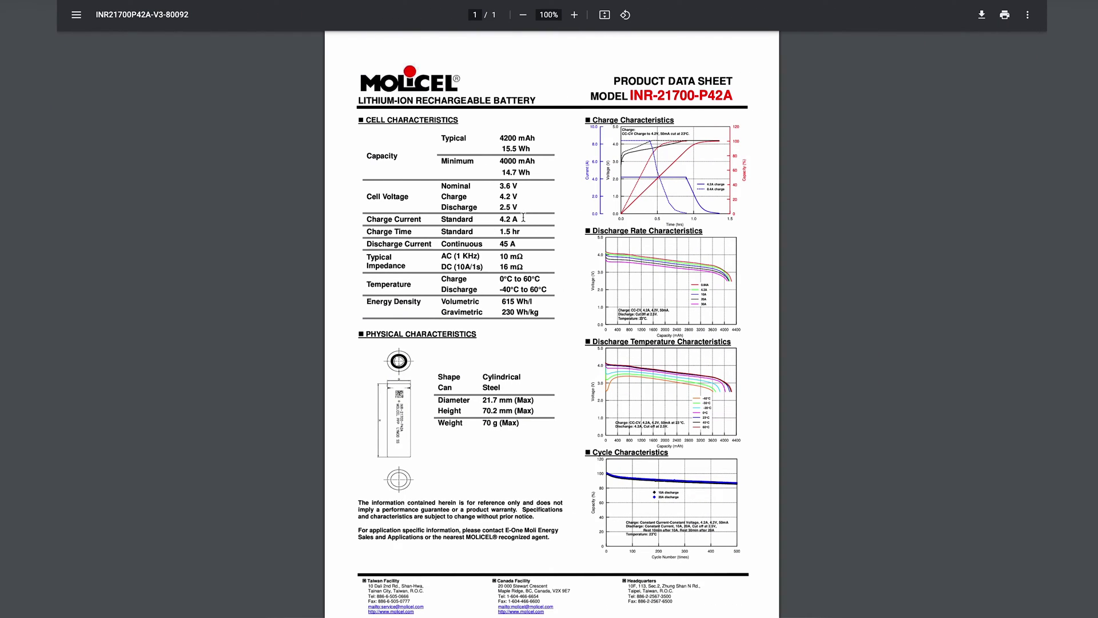
key(ctrl+Left)
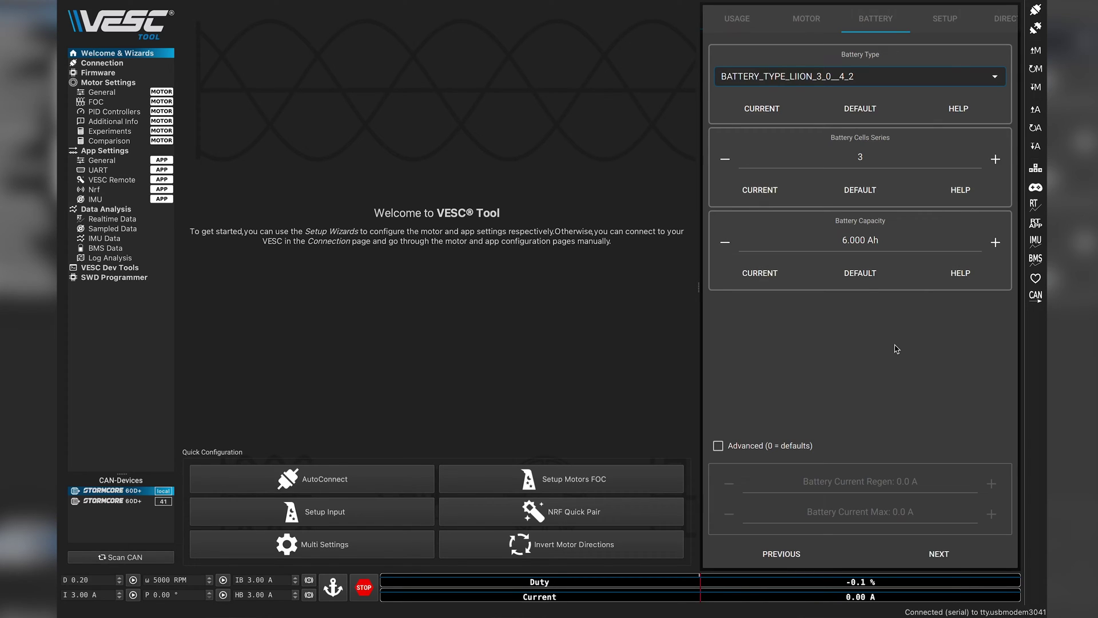
Enter 12 for Cells Series in the wizard's Battery tab.
click(873, 158)
text(12)
key(ctrl+Right)
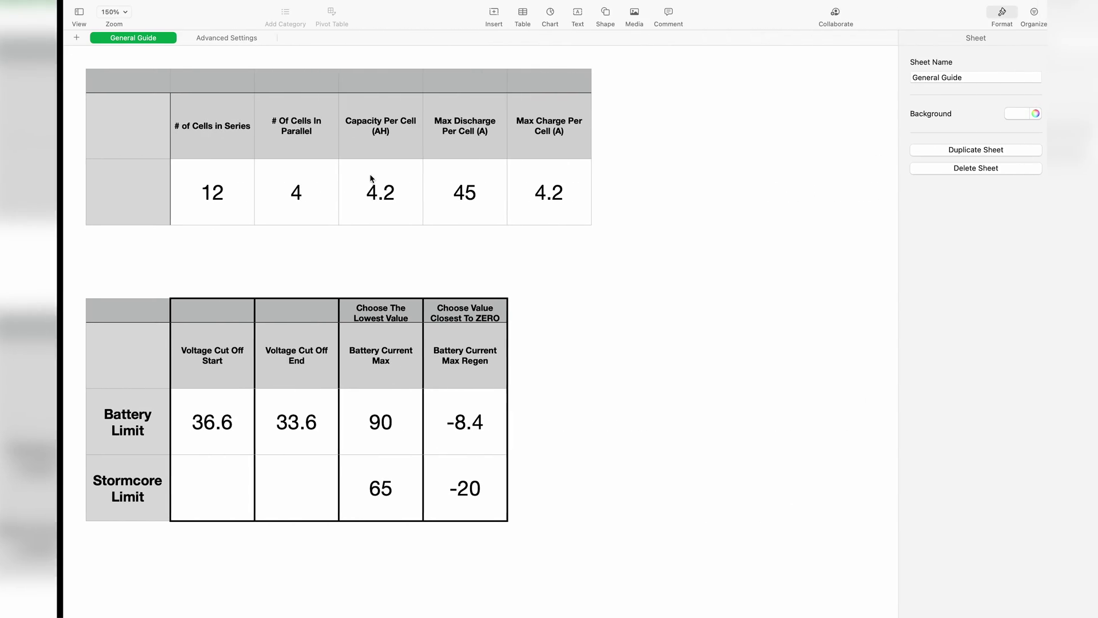
key(ctrl+Left)
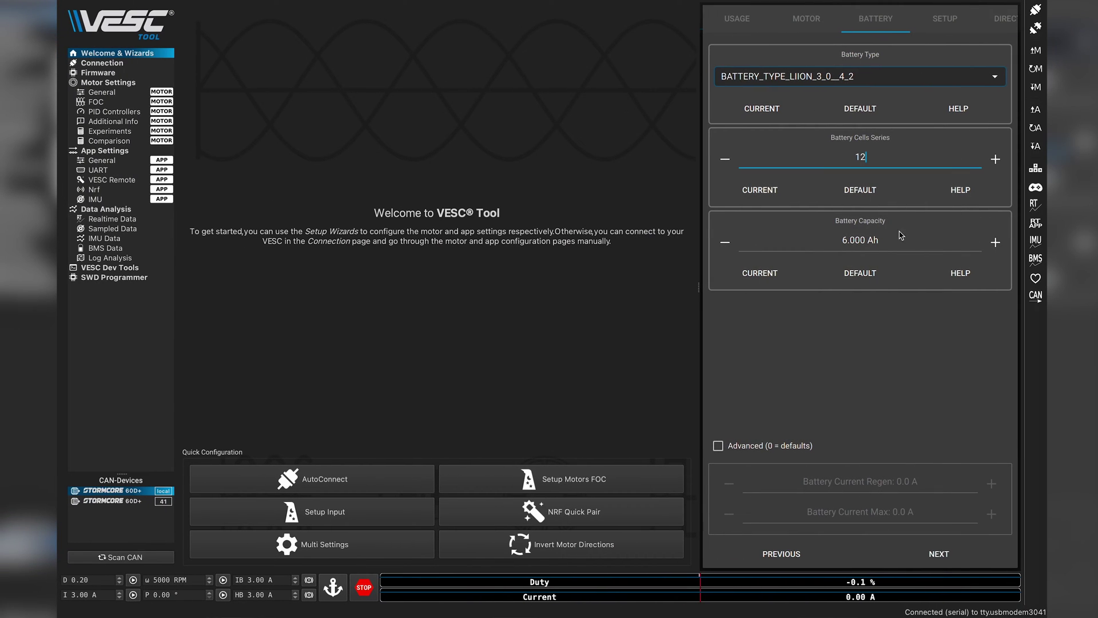
Set battery capacity to 16.89 Ah from the 4p × 4.2 Ah figures and accept the current warning.
click(889, 237)
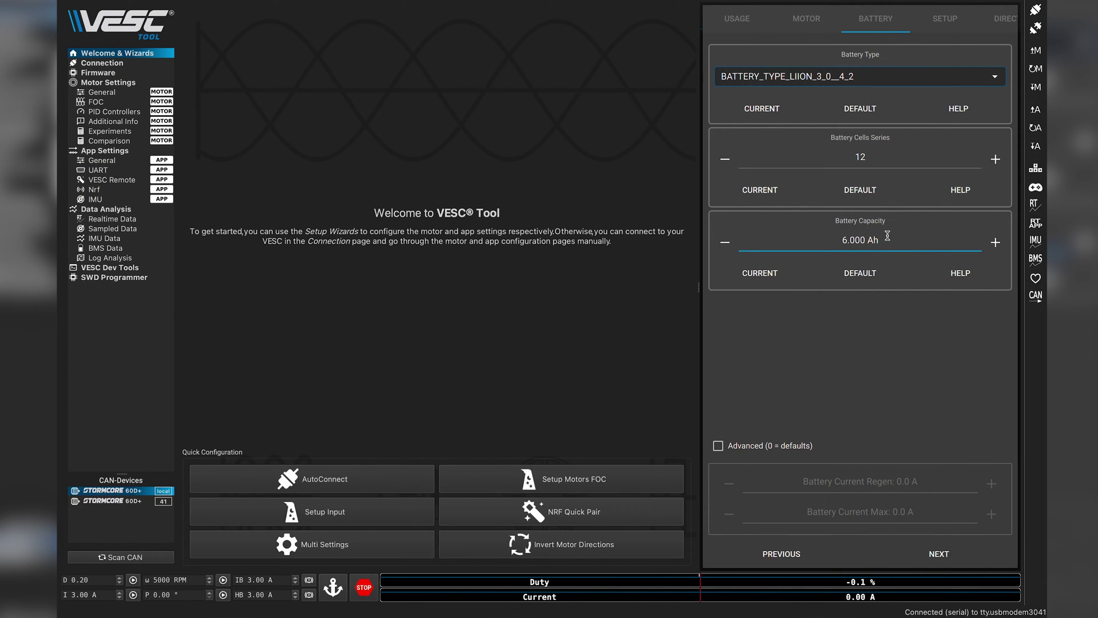
key(ctrl+Right)
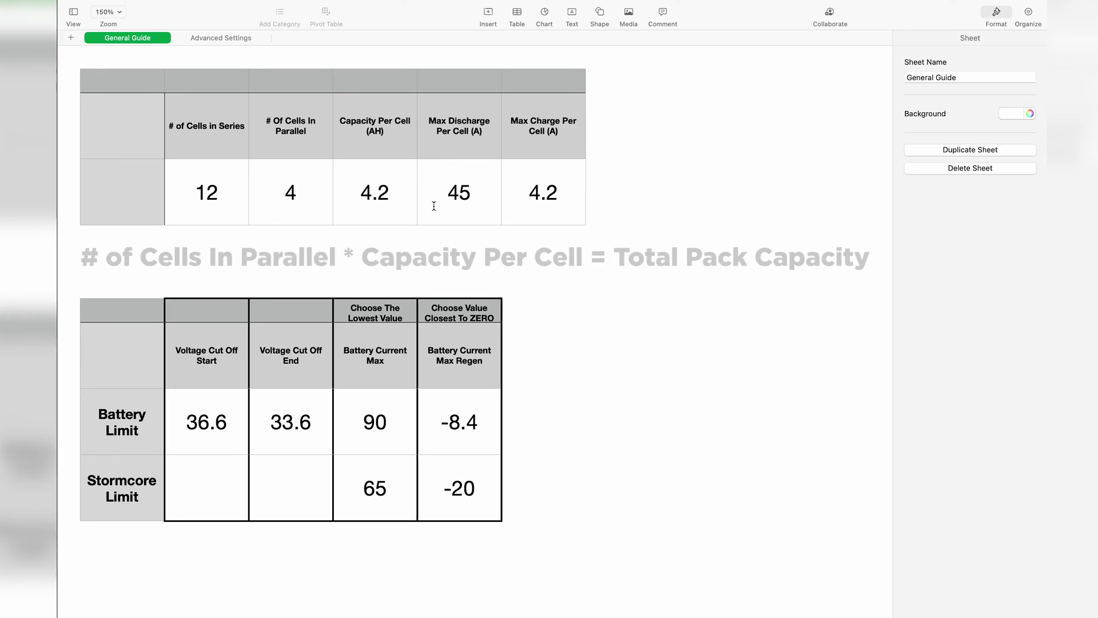
click(298, 219)
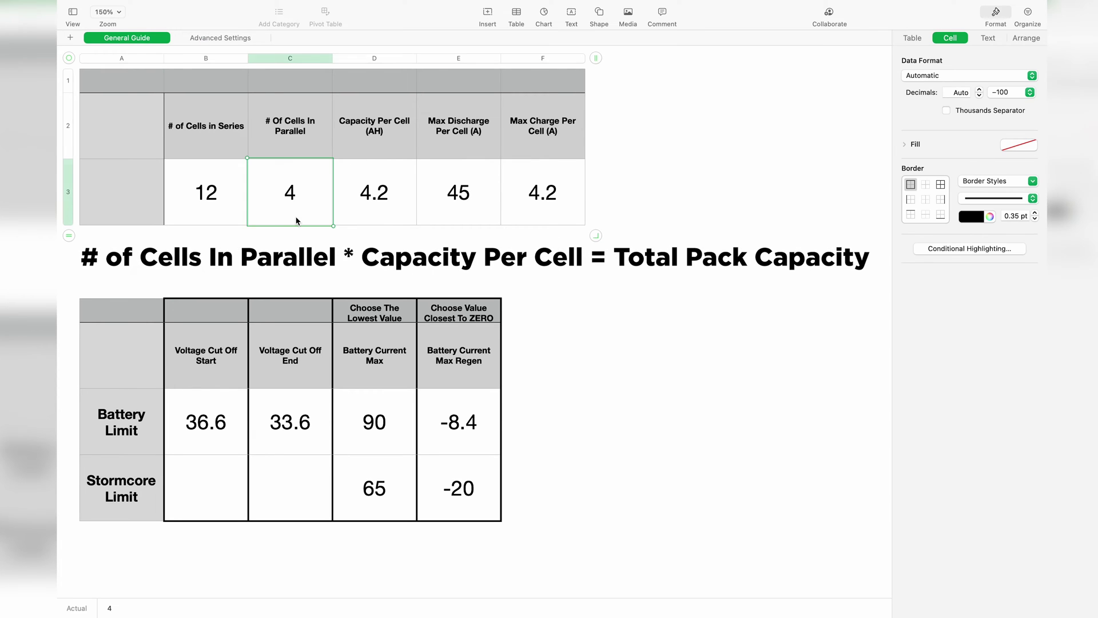
click(380, 189)
key(ctrl+Left)
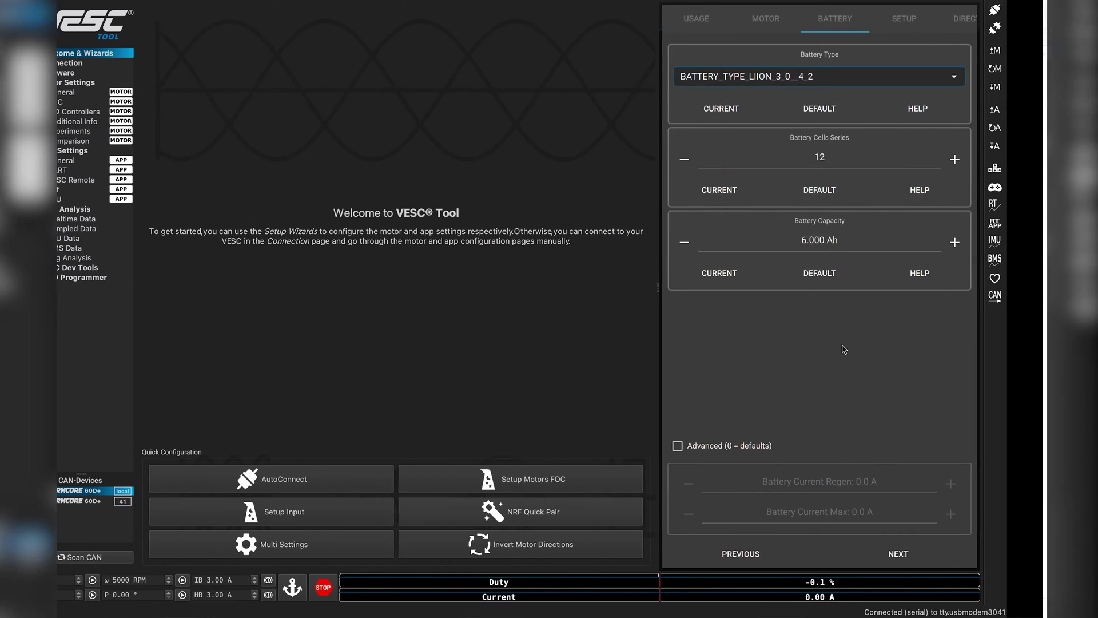
click(844, 241)
text(1)
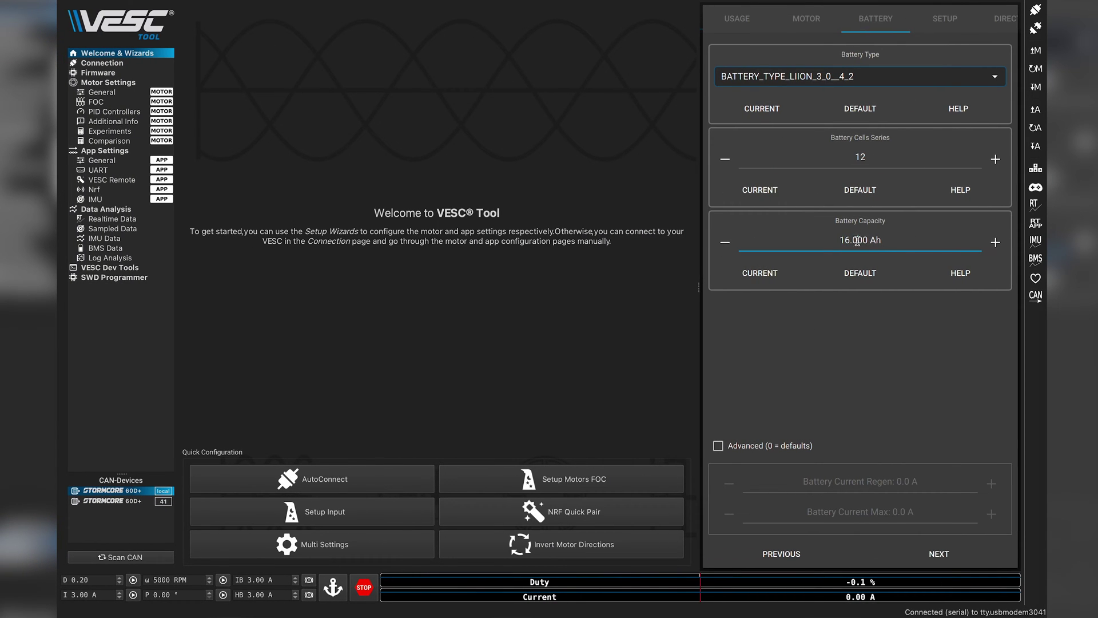
click(857, 240)
key(BackSpace)
text(89)
click(931, 556)
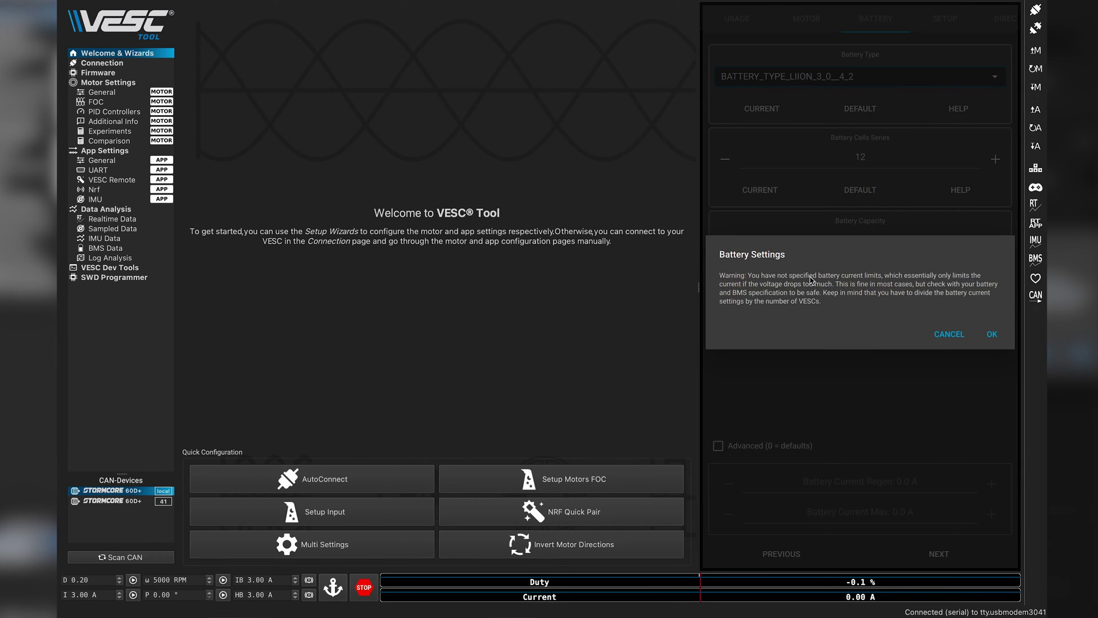
click(991, 336)
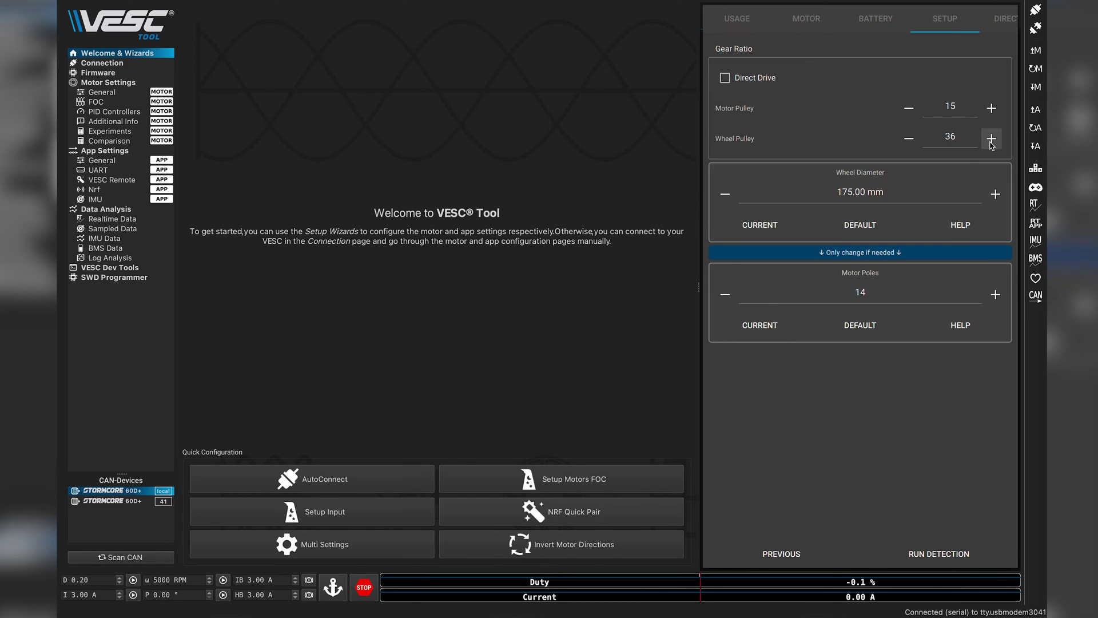
Set wheel pulley to 66 and wheel diameter to 200 mm, then edit the motor poles count.
click(948, 136)
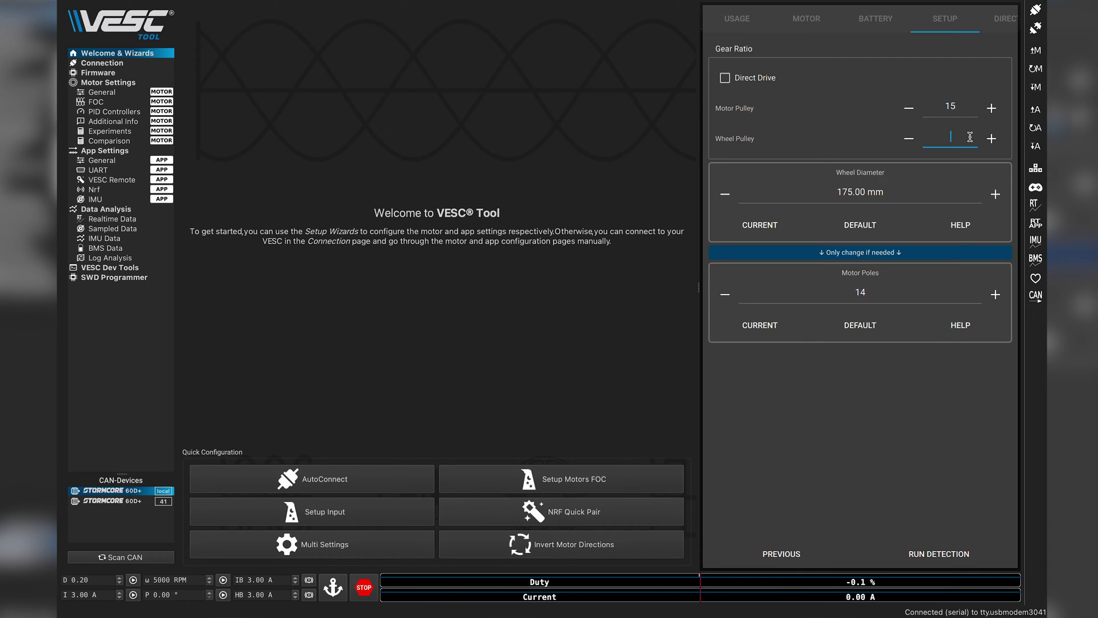
click(913, 195)
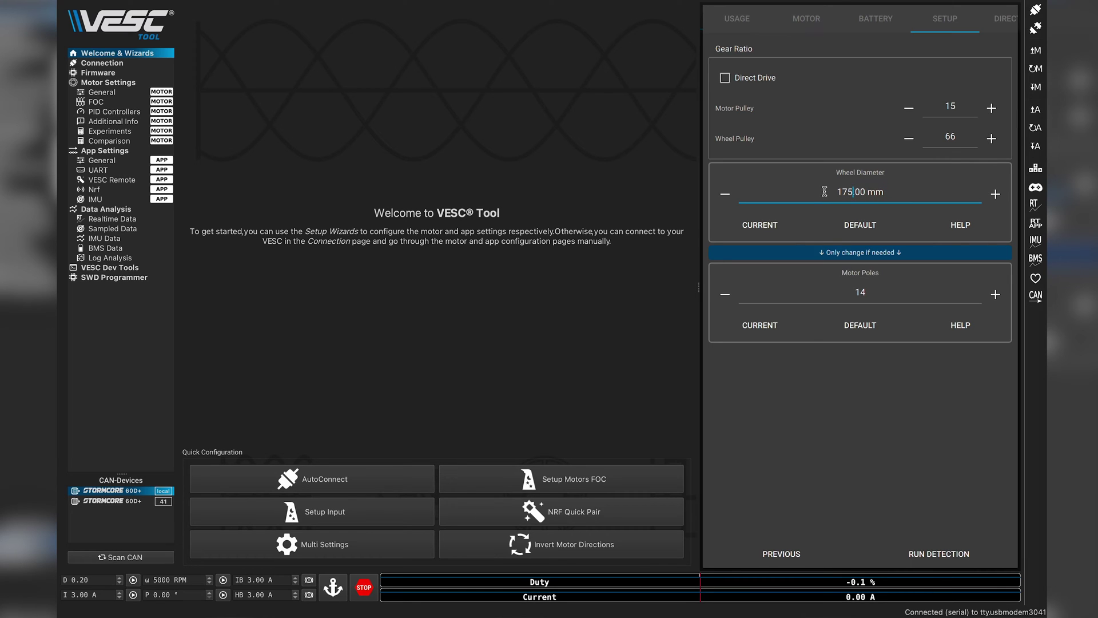
key(BackSpace)
key(BackSpace)
key(BackSpace)
key(BackSpace)
text(200)
click(879, 294)
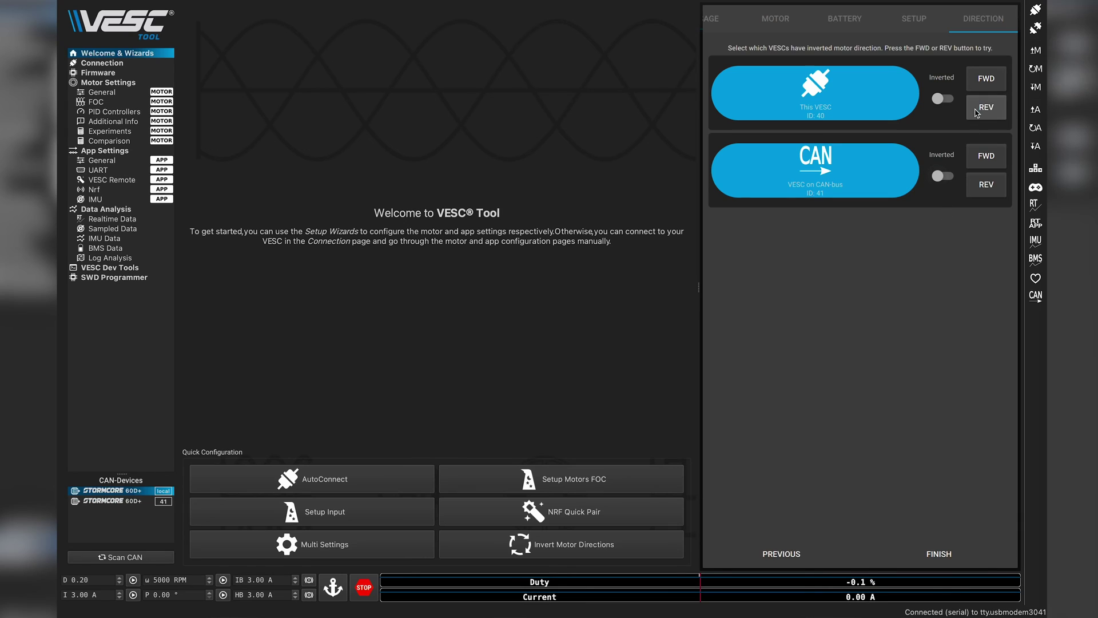
Spin both motors forward, invert the CAN VESC (ID 41), and retest its direction.
click(985, 80)
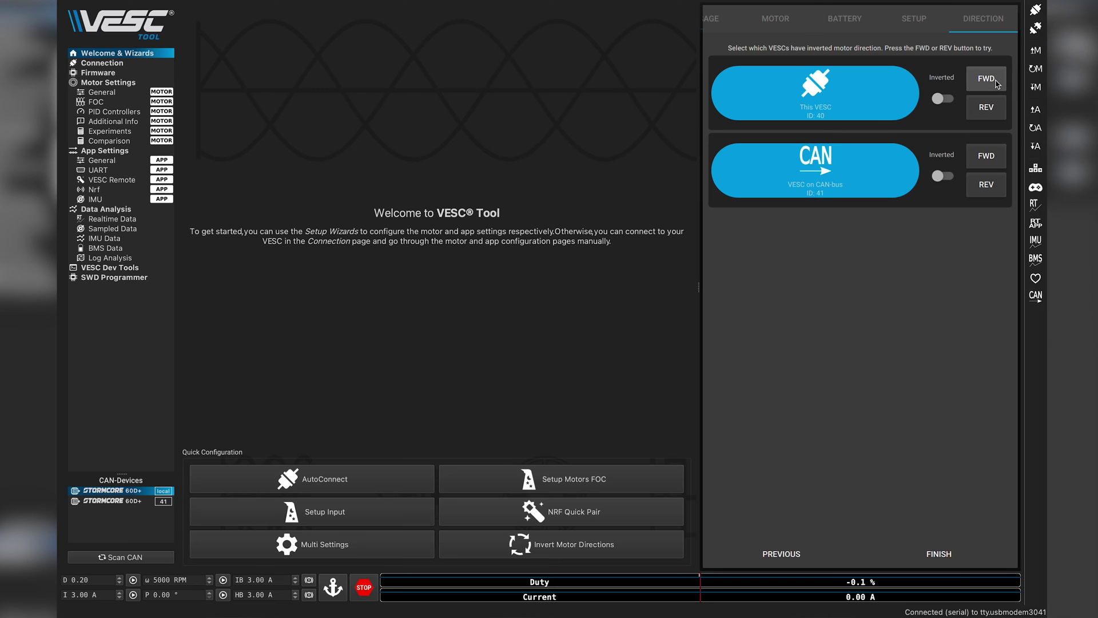
click(986, 158)
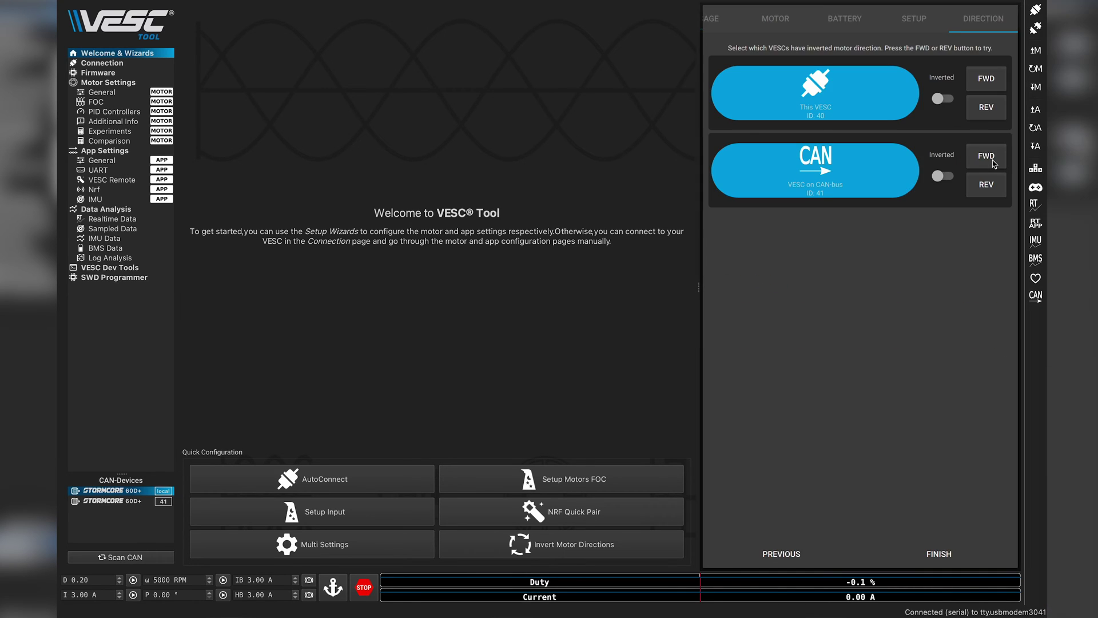
click(943, 180)
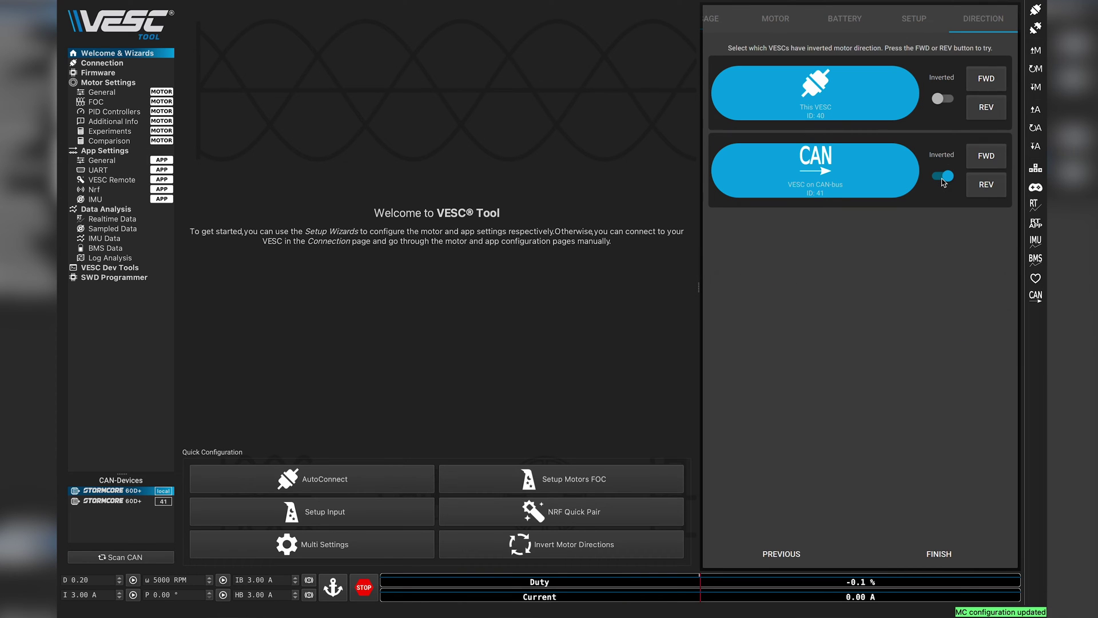
click(993, 163)
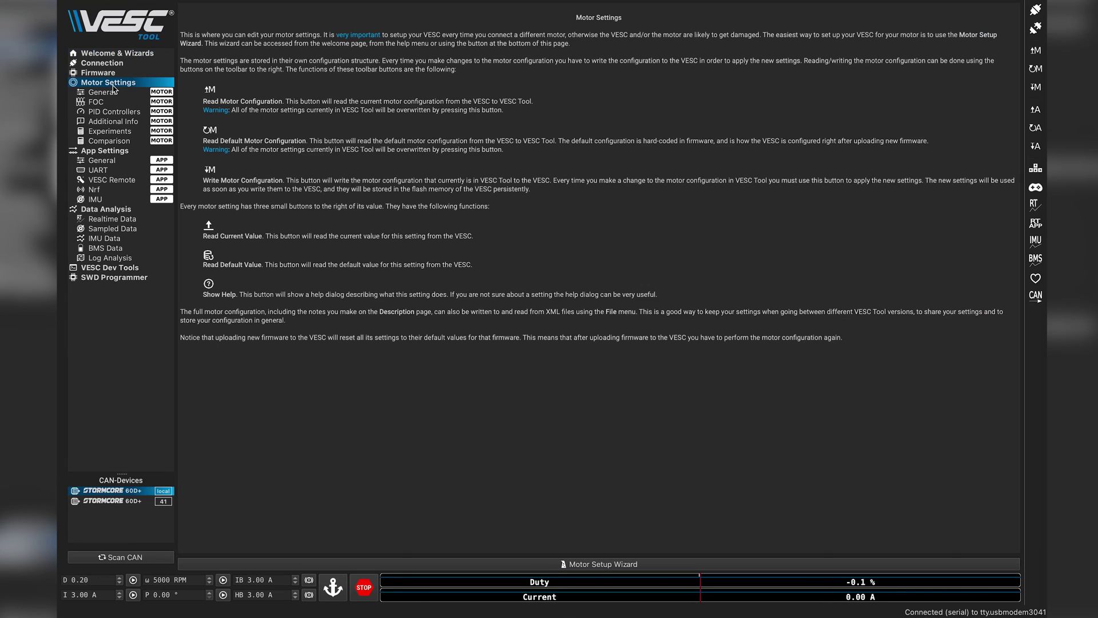
Bring up the Motor > General current limits and compare them against the Numbers battery guide.
click(113, 95)
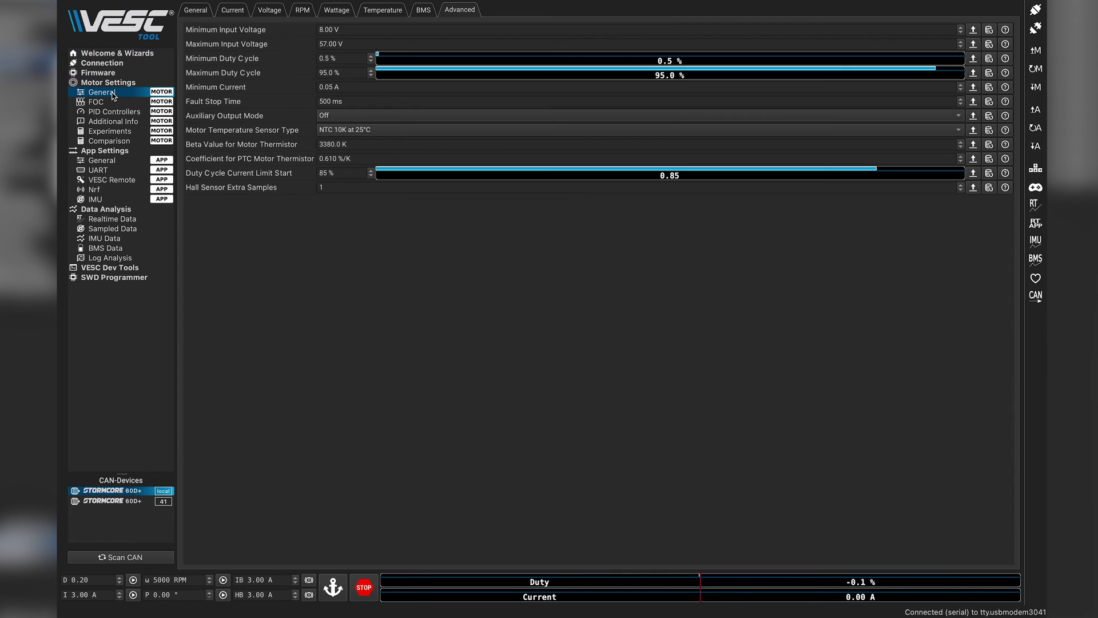
click(195, 9)
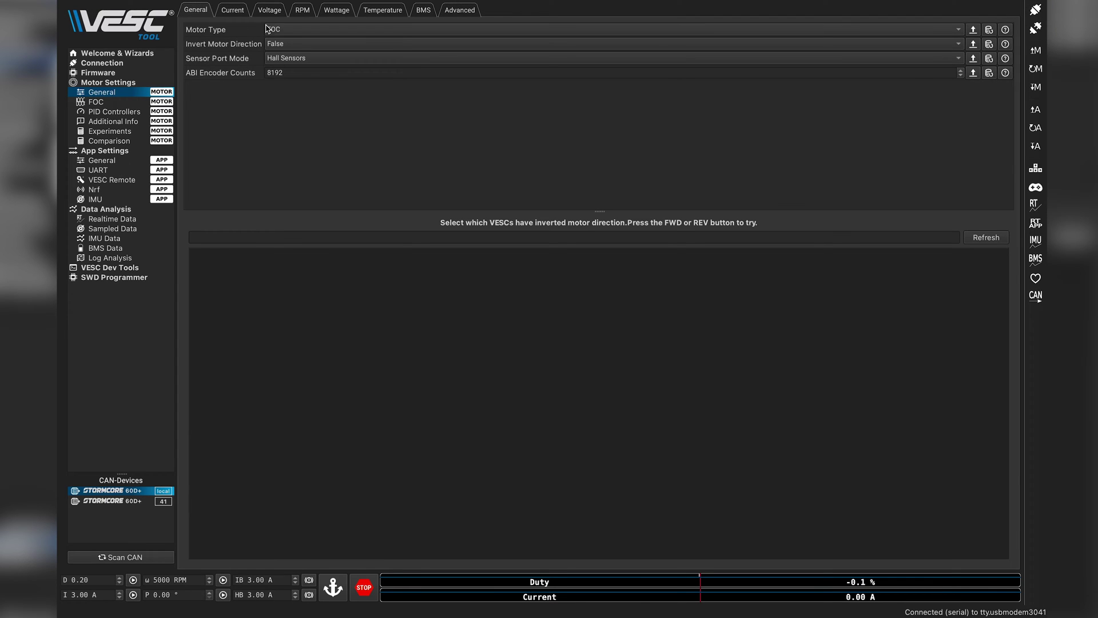
click(232, 10)
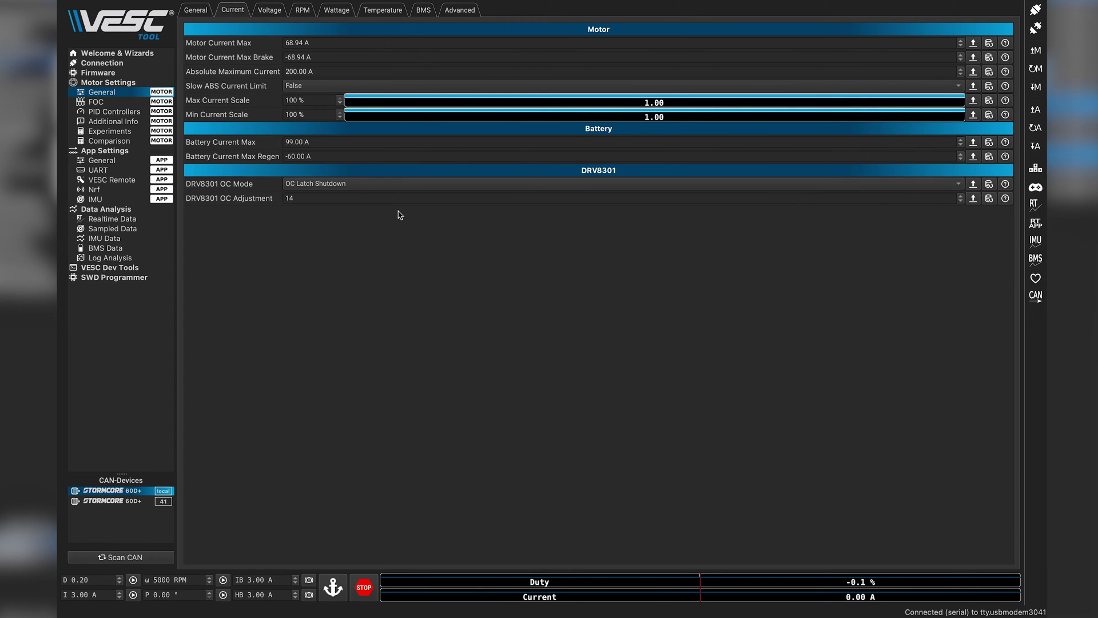
key(ctrl+Right)
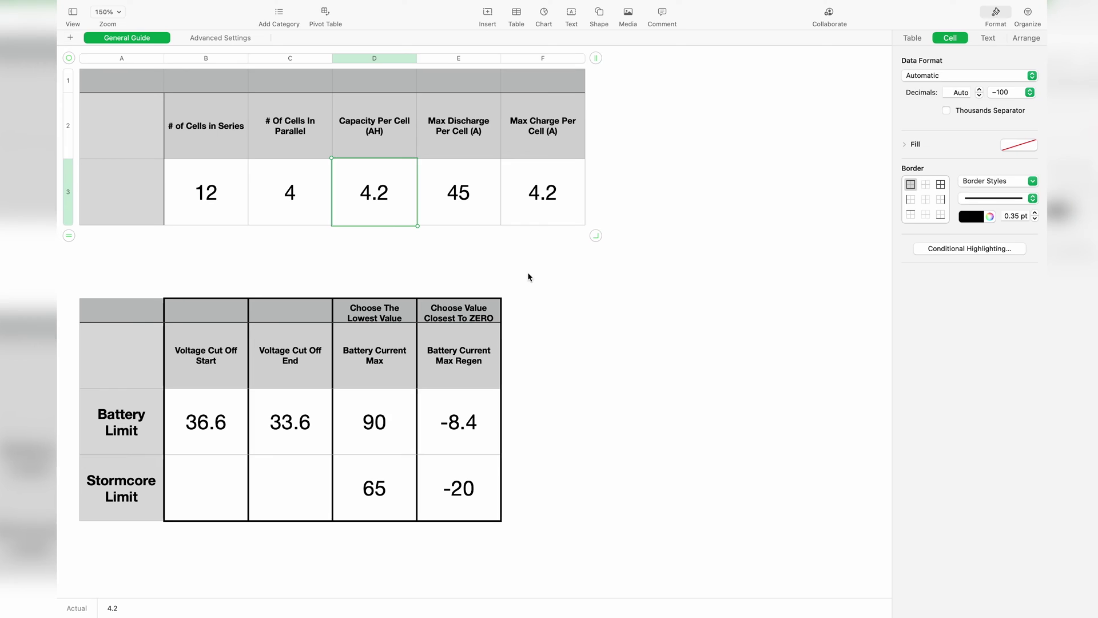
click(552, 267)
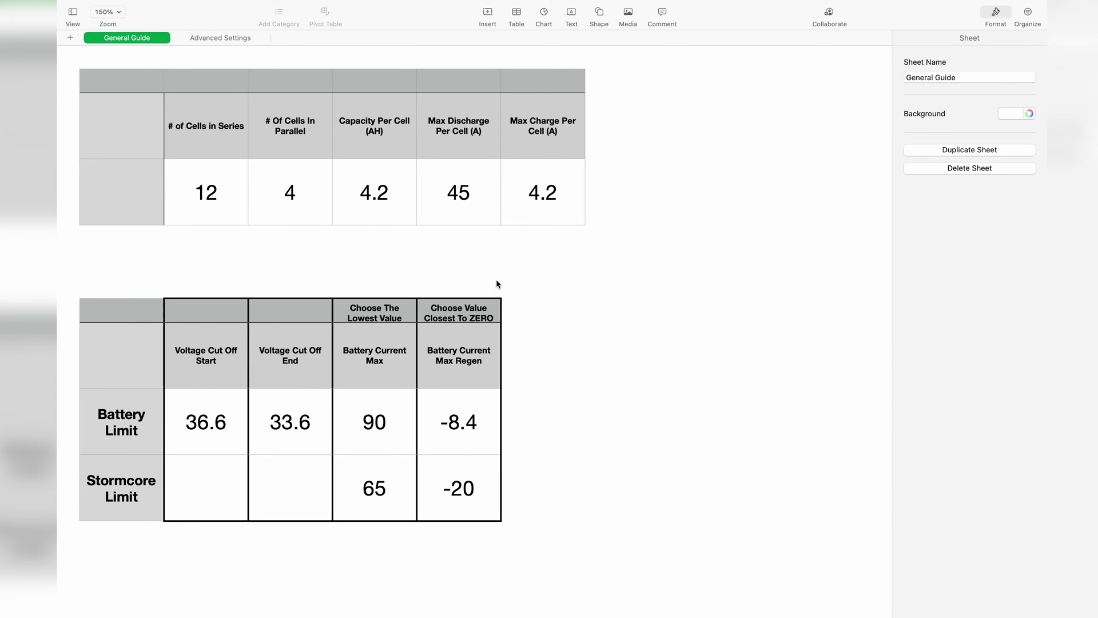
key(ctrl+Left)
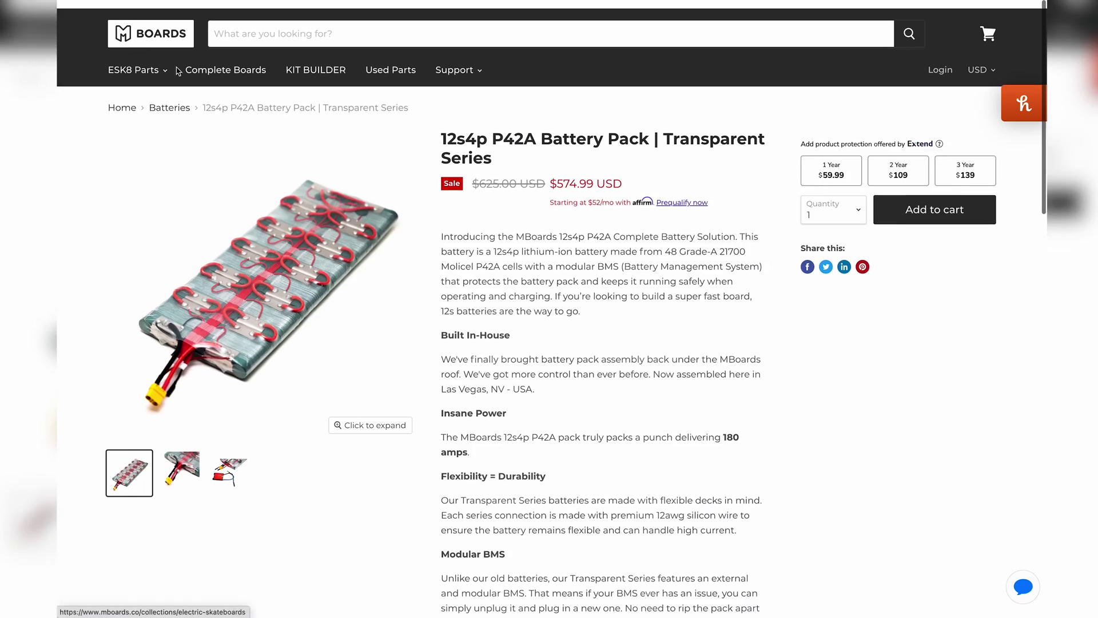
Find the Stormcore 60D+ recommendations table: 65 A battery max, -20 A battery min.
click(142, 71)
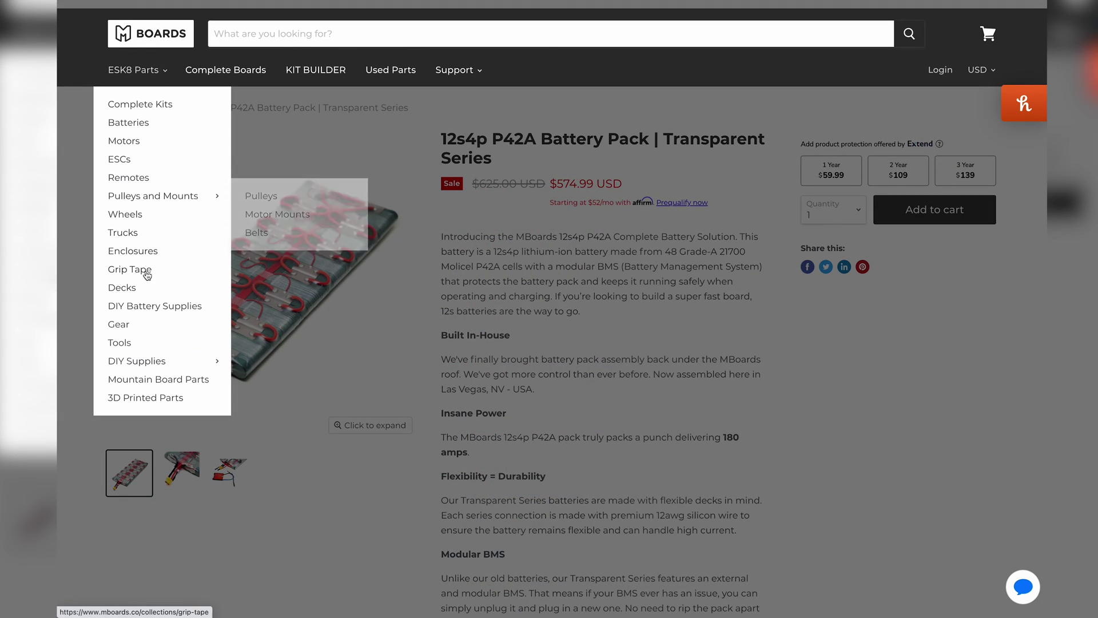
click(127, 159)
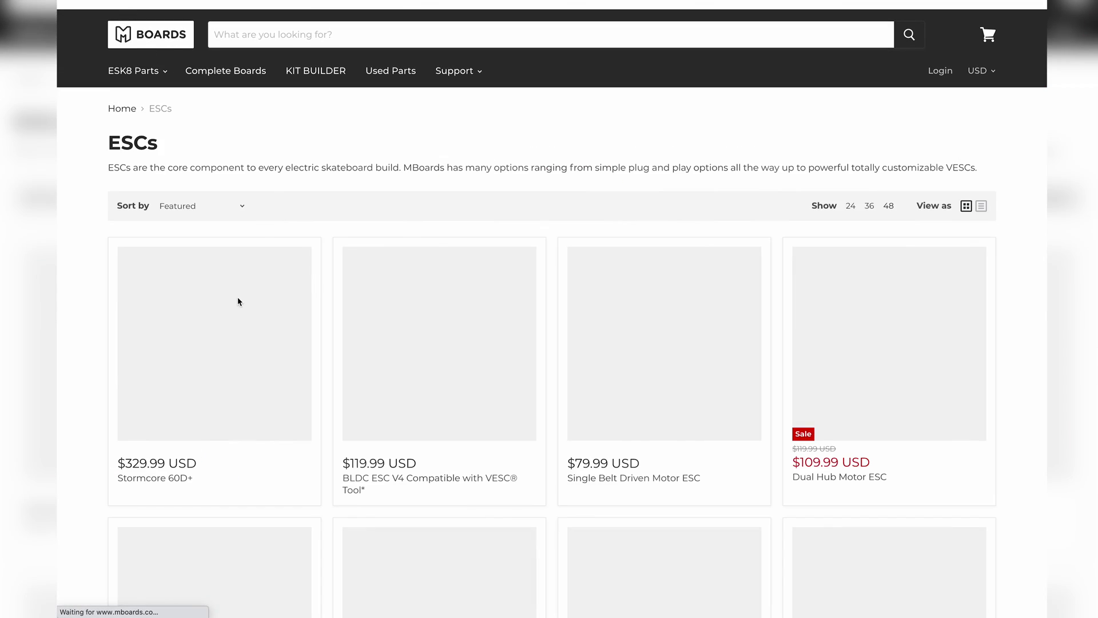
click(238, 301)
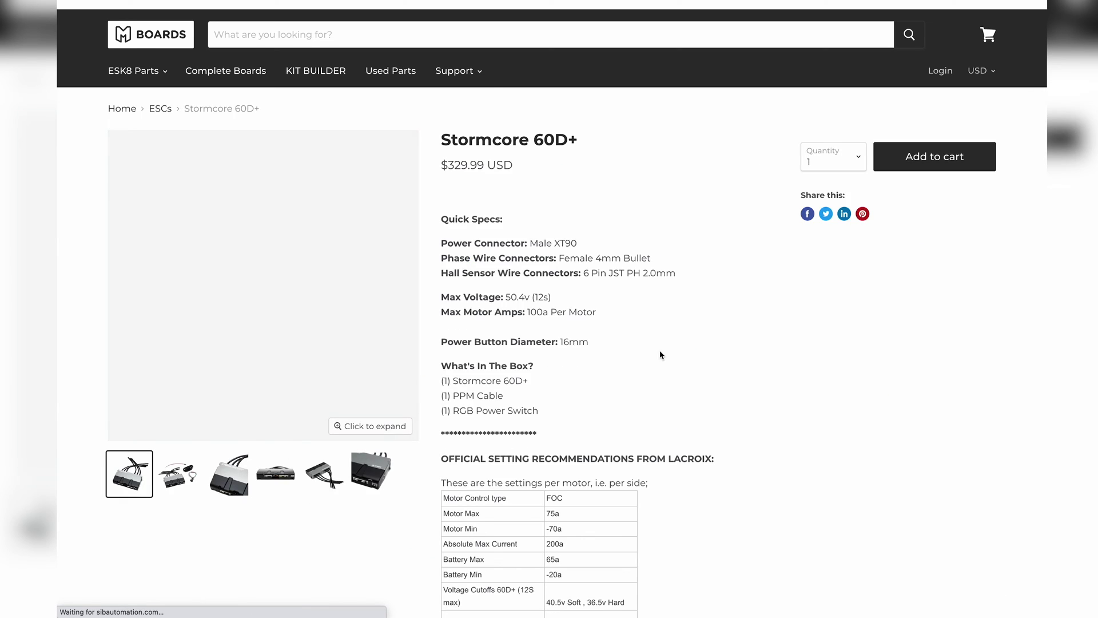
scroll(660, 355, down, 3)
scroll(660, 350, down, 1)
drag(565, 300, 546, 303)
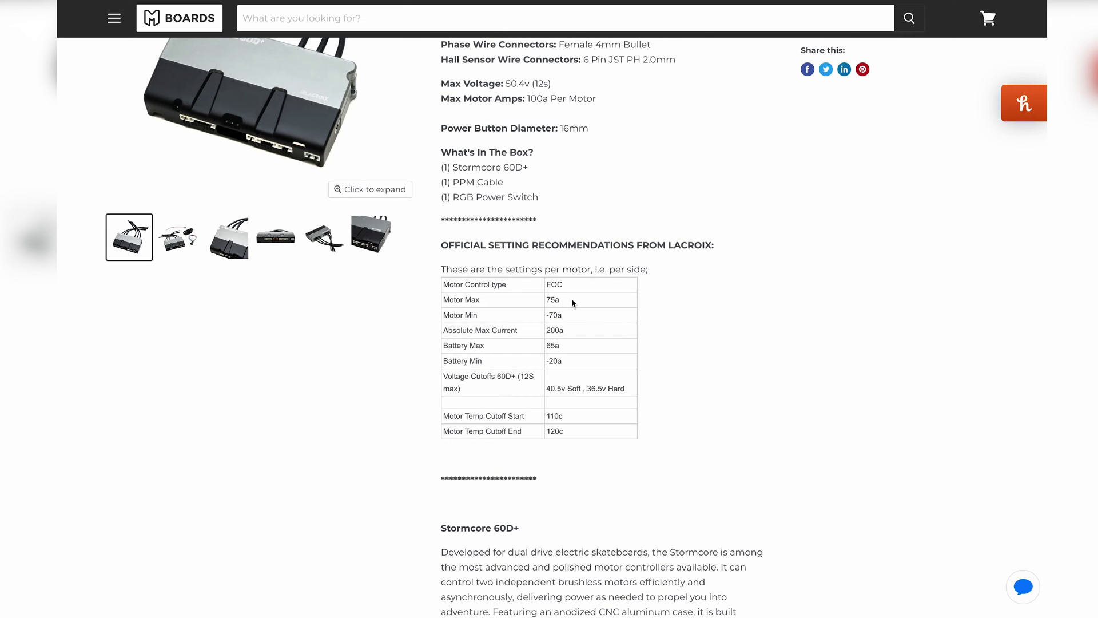
key(ctrl+Left)
key(ctrl+Left)
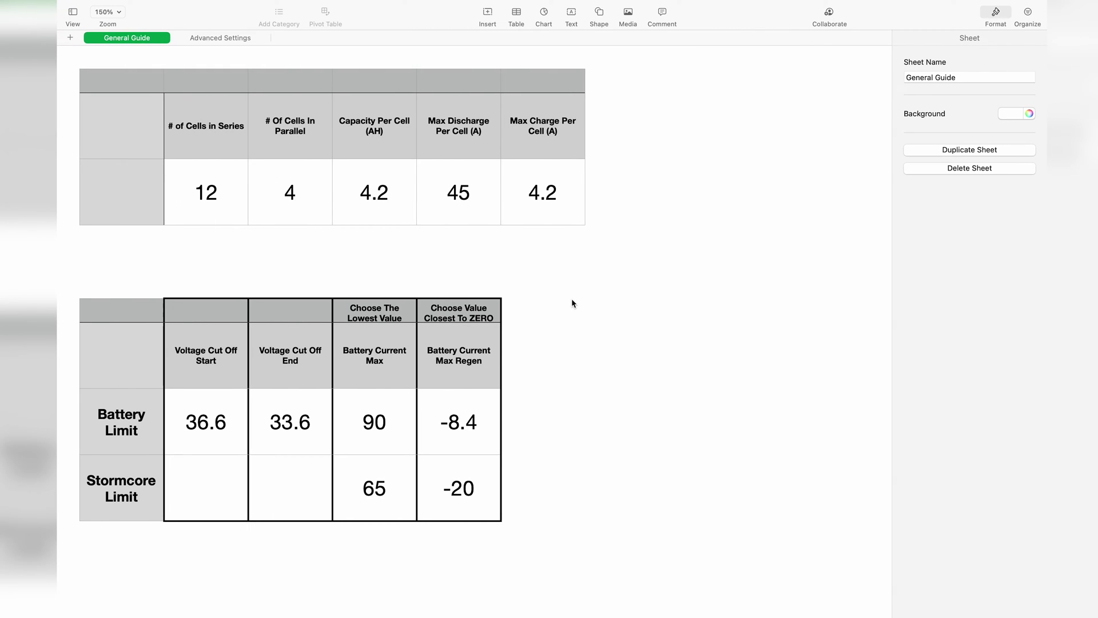
Read the 90 A Battery Current Max formula and its Choose The Lowest Value note.
key(ctrl+Left)
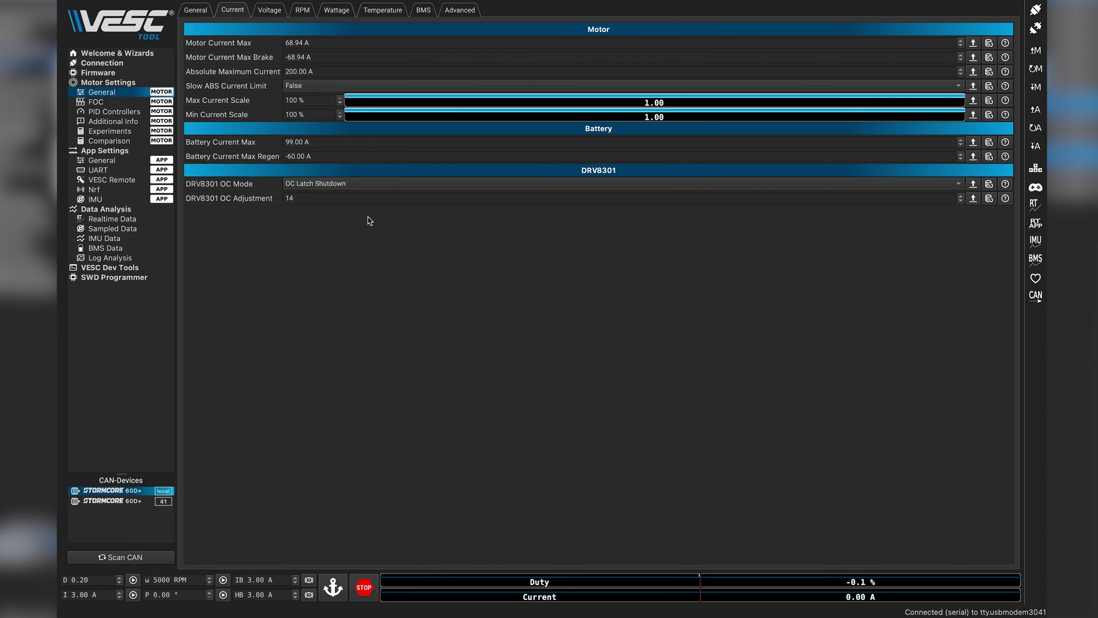
key(ctrl+Right)
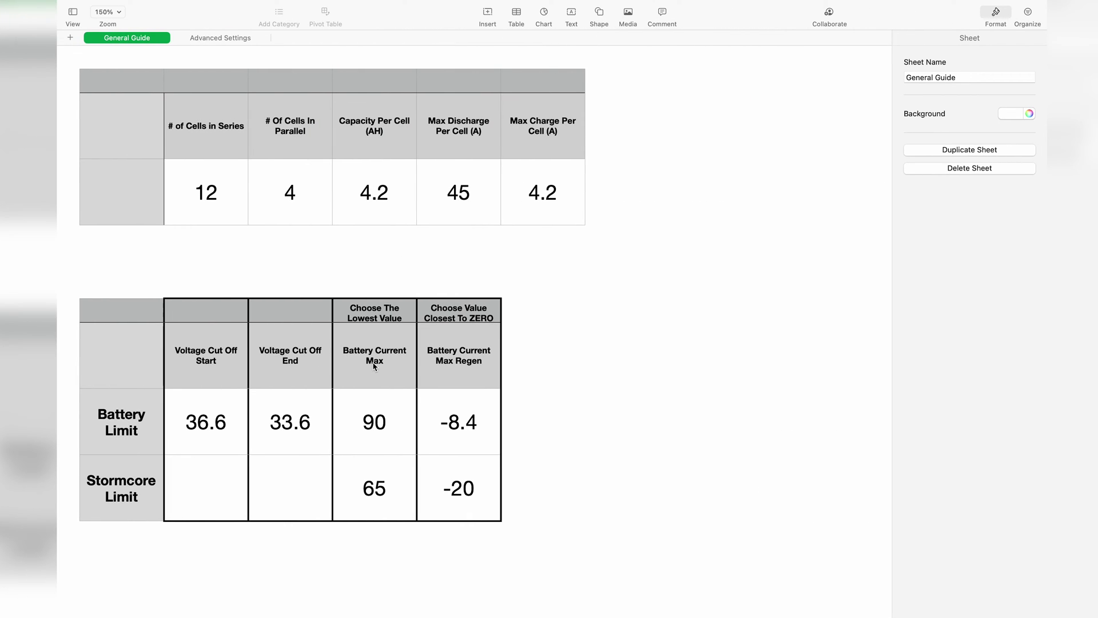
click(366, 430)
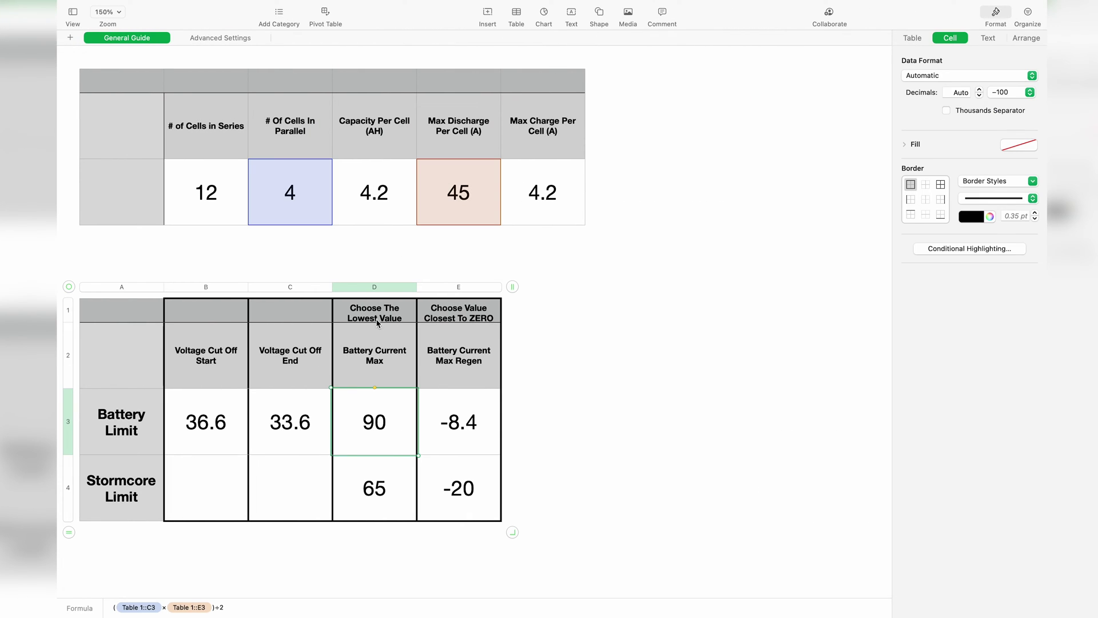
click(380, 319)
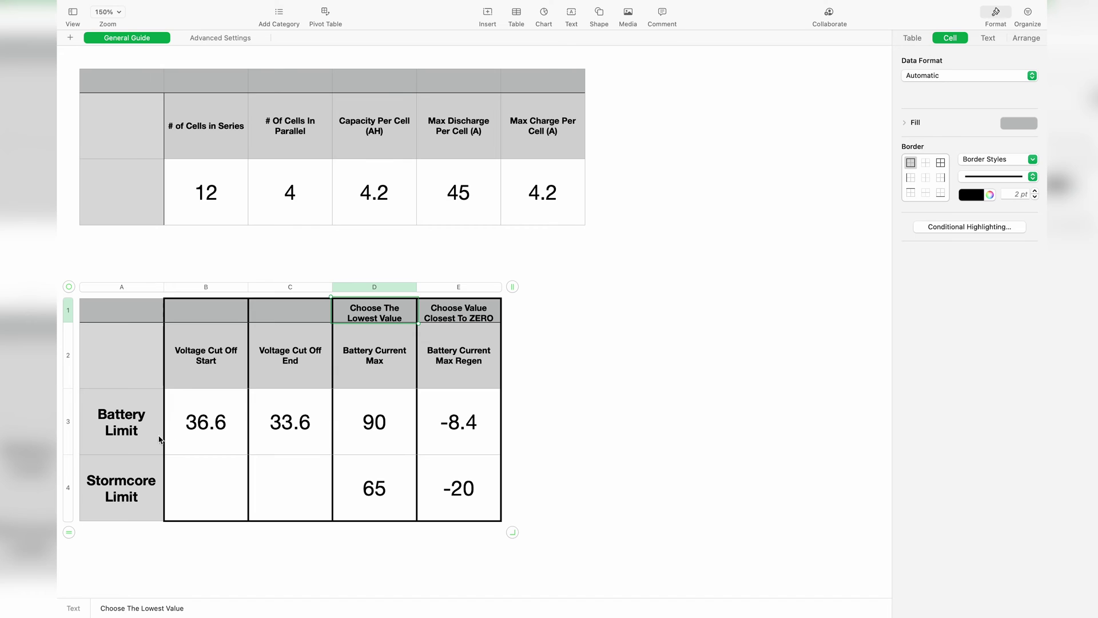
click(369, 432)
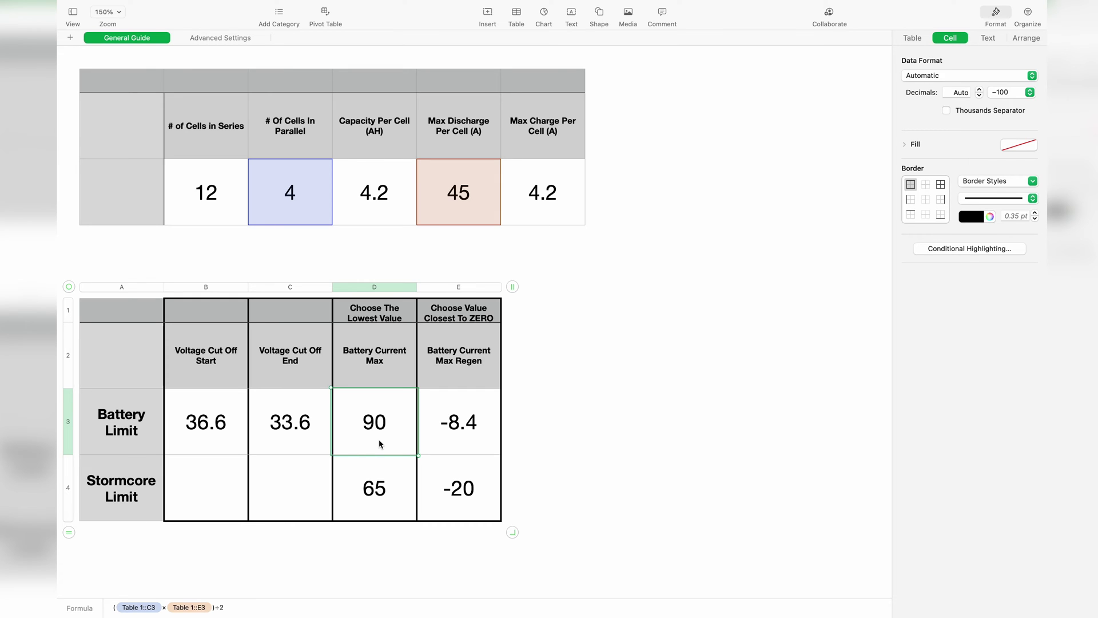
Confirm the 65 A Stormcore limit, then begin editing Battery Current Max Regen in VESC Tool.
click(380, 487)
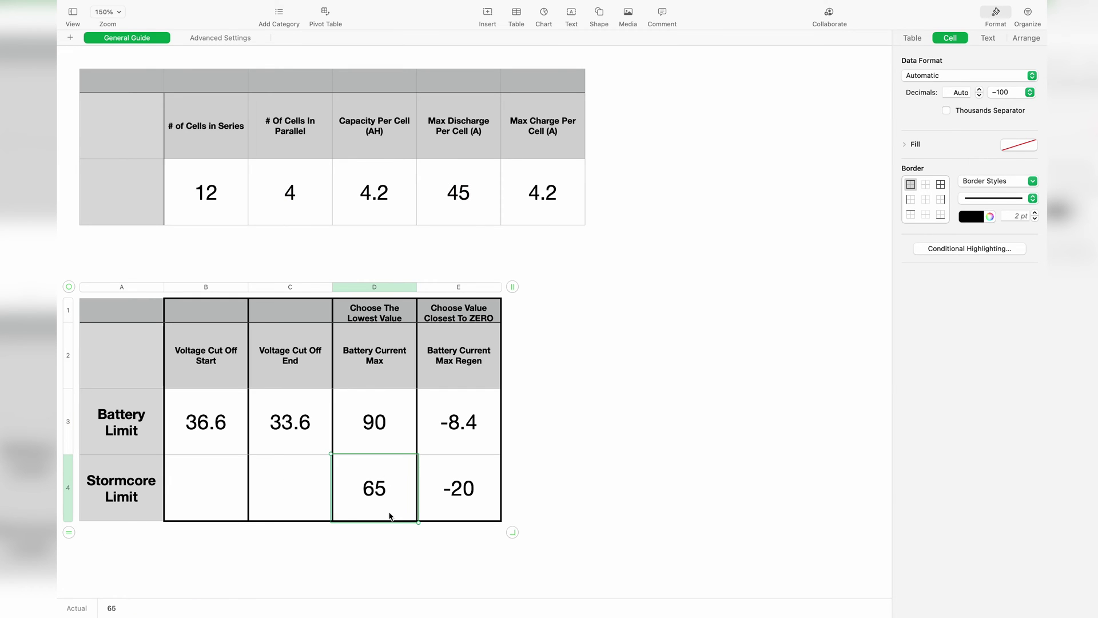
click(383, 541)
click(380, 484)
key(ctrl+Left)
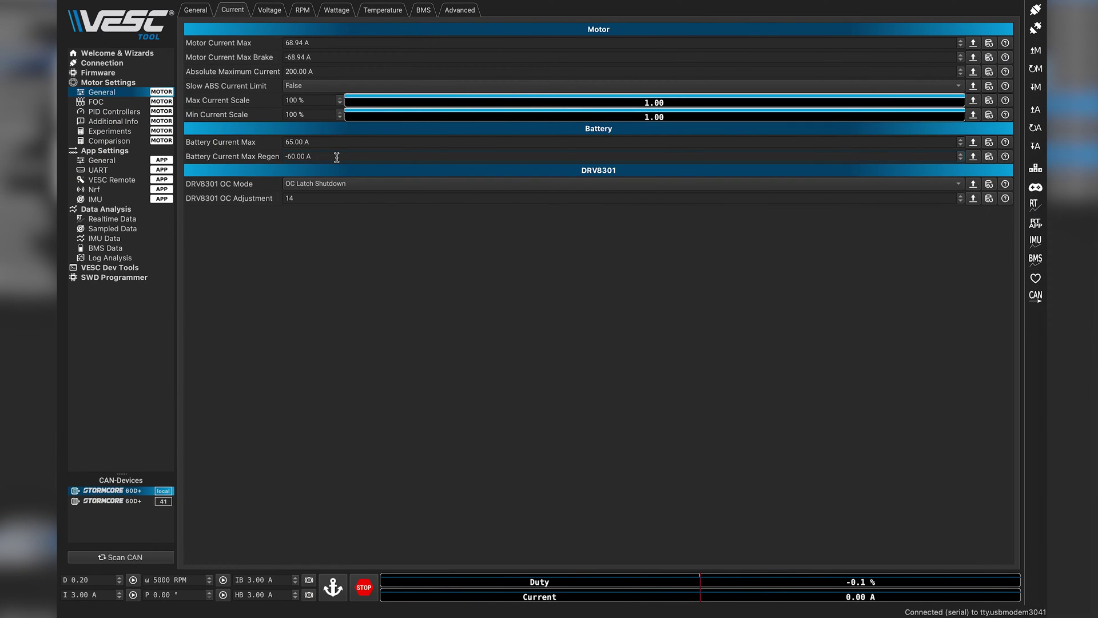
click(337, 157)
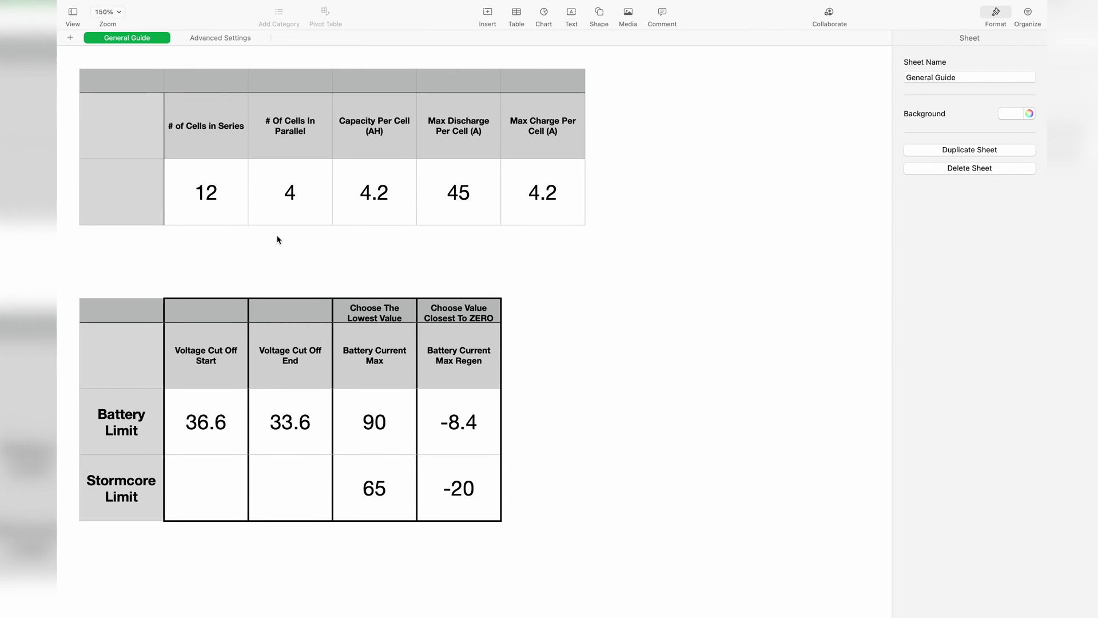
Check the regen formula (4.2 V per cell, 4 parallel) and enter -8.4 A as Battery Current Max Regen.
click(547, 197)
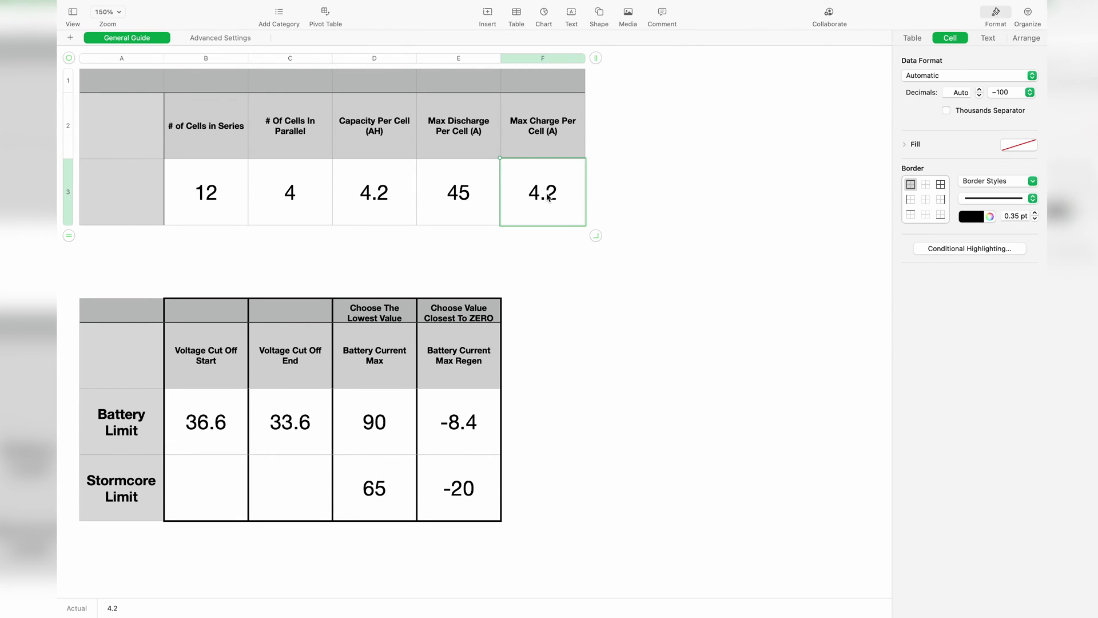
click(292, 200)
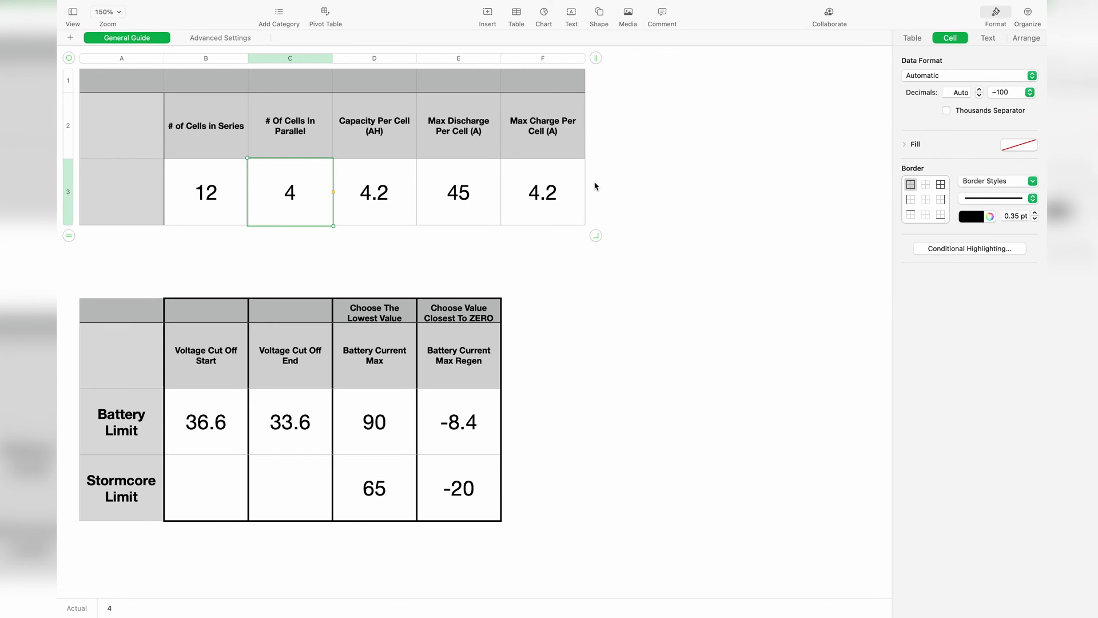
click(481, 410)
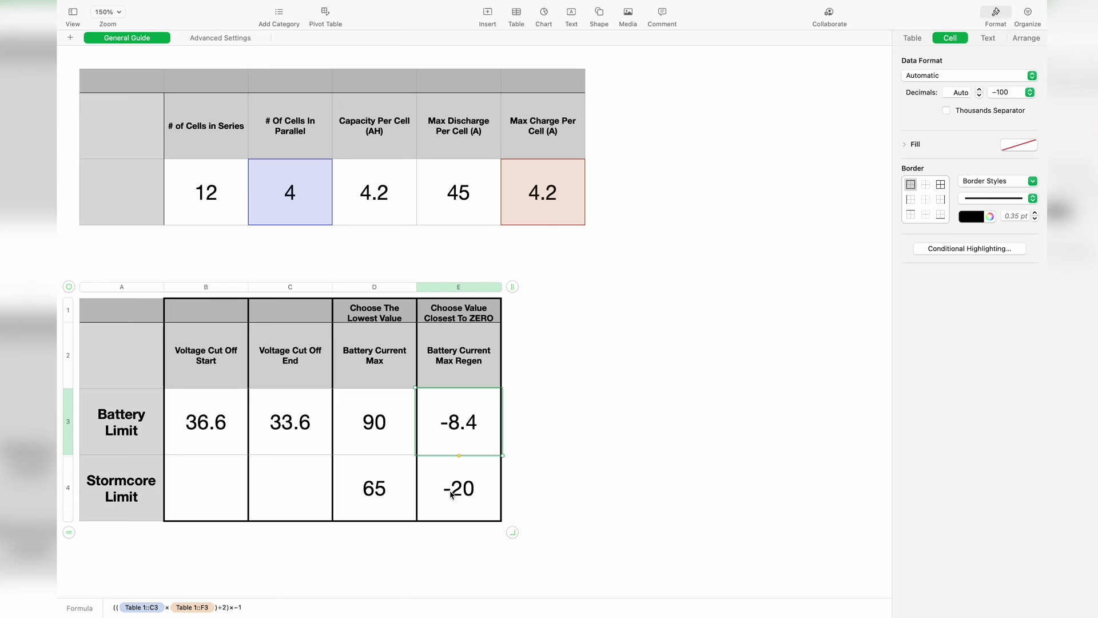
key(ctrl+Left)
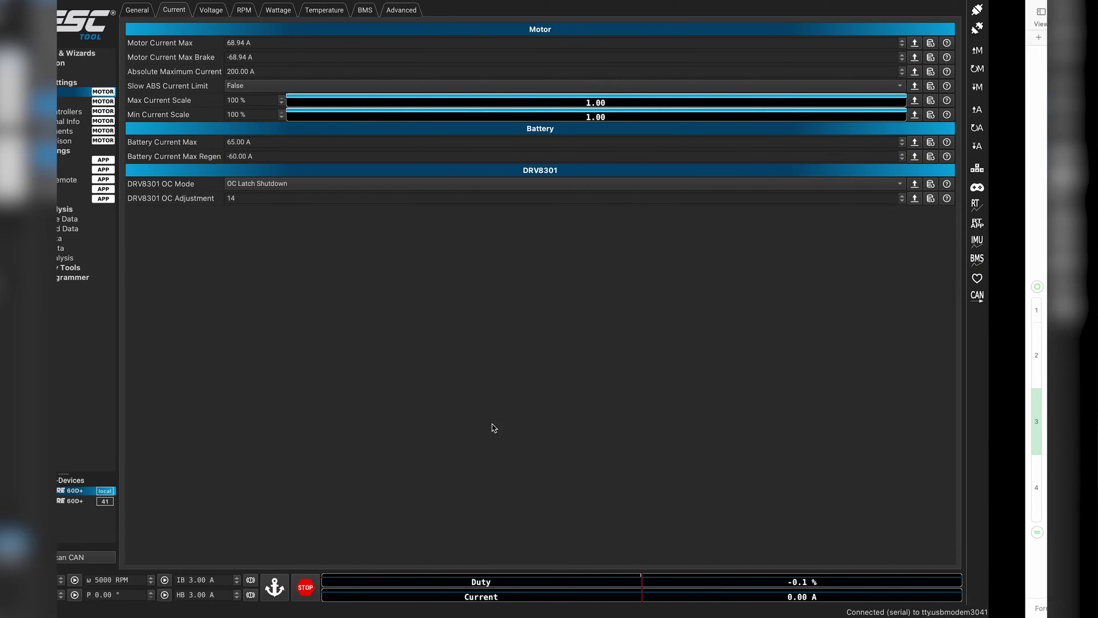
drag(305, 156, 286, 156)
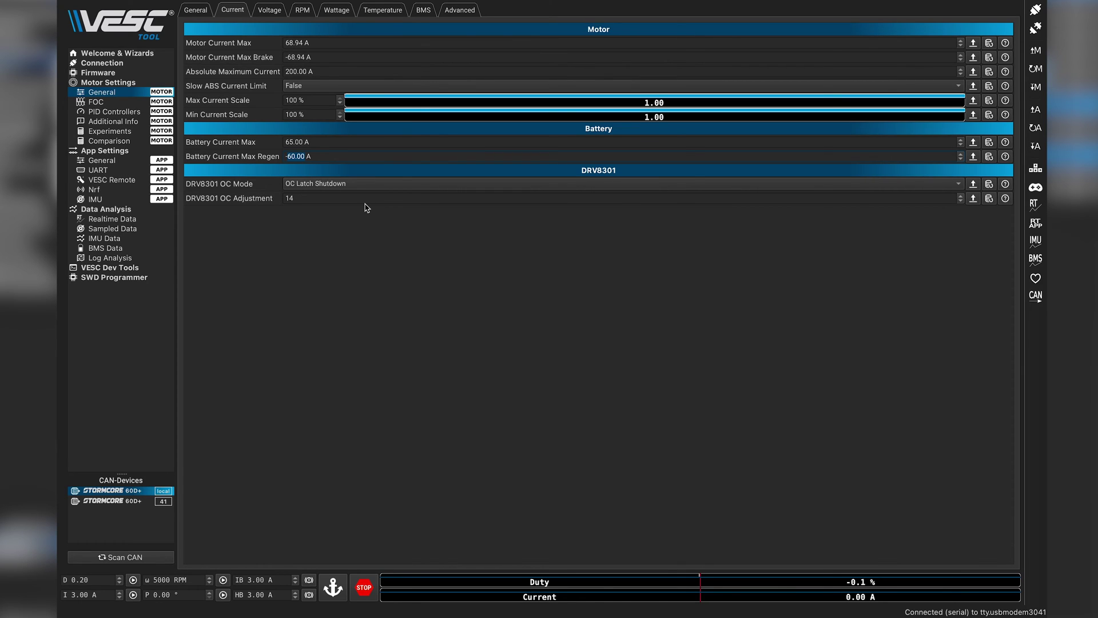
text(-8.4)
key(Return)
Write the regen limit to the controller and inspect the voltage cut-off start and end formulas.
click(1037, 96)
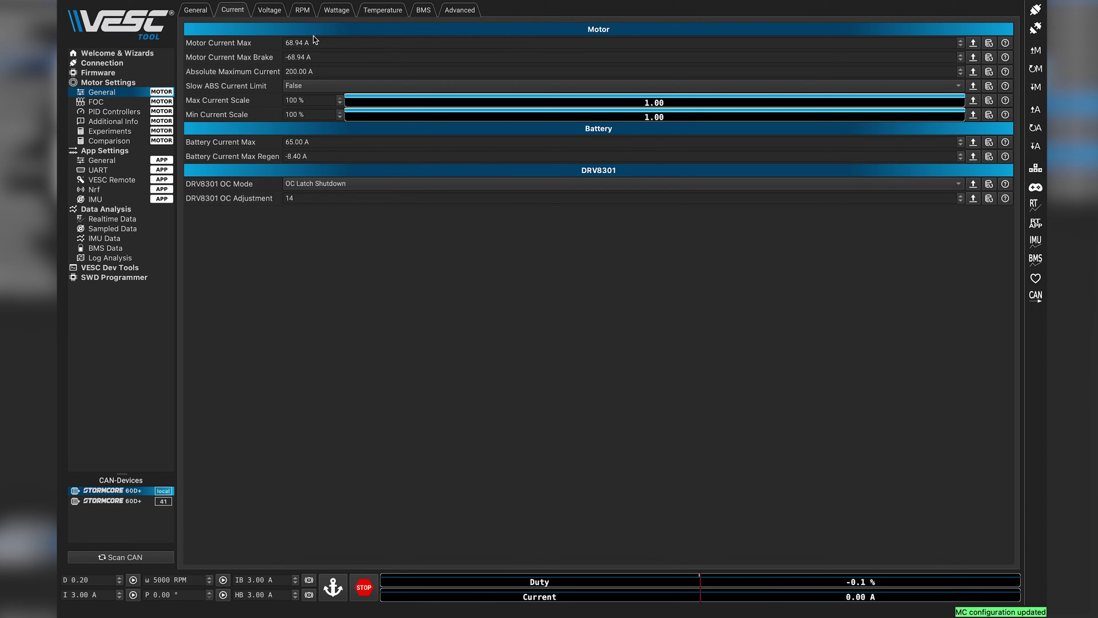
click(278, 15)
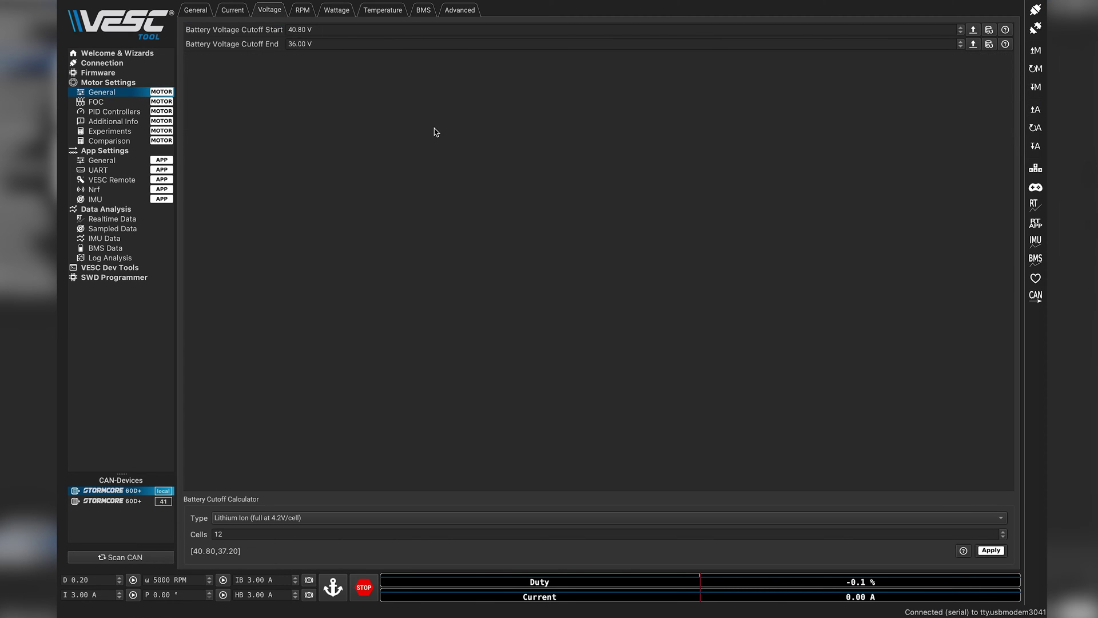
key(ctrl+Right)
click(310, 423)
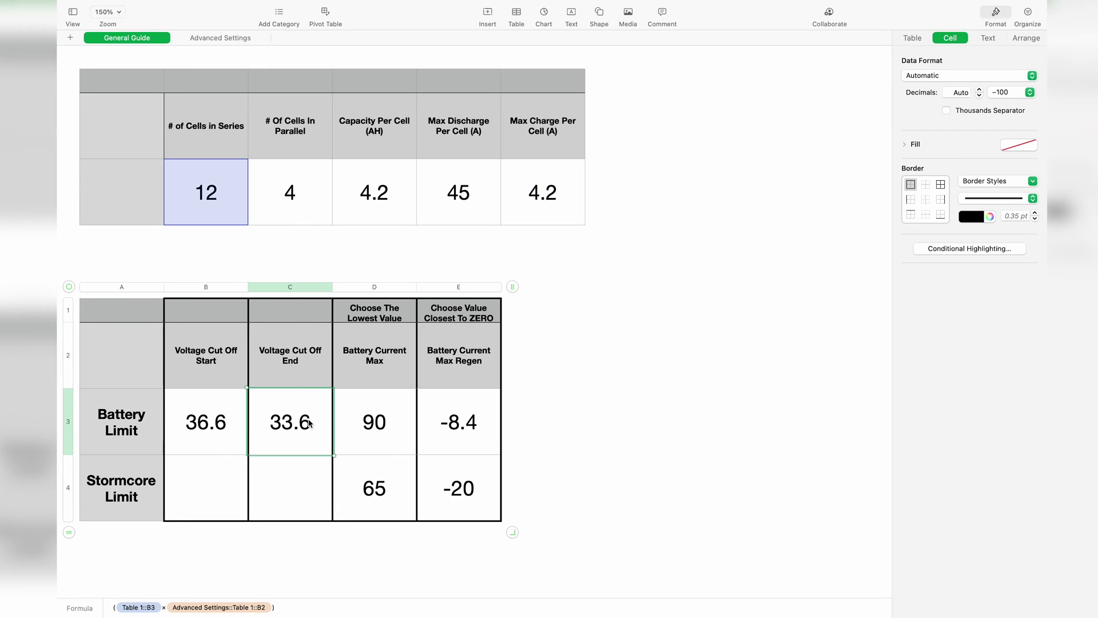
click(232, 432)
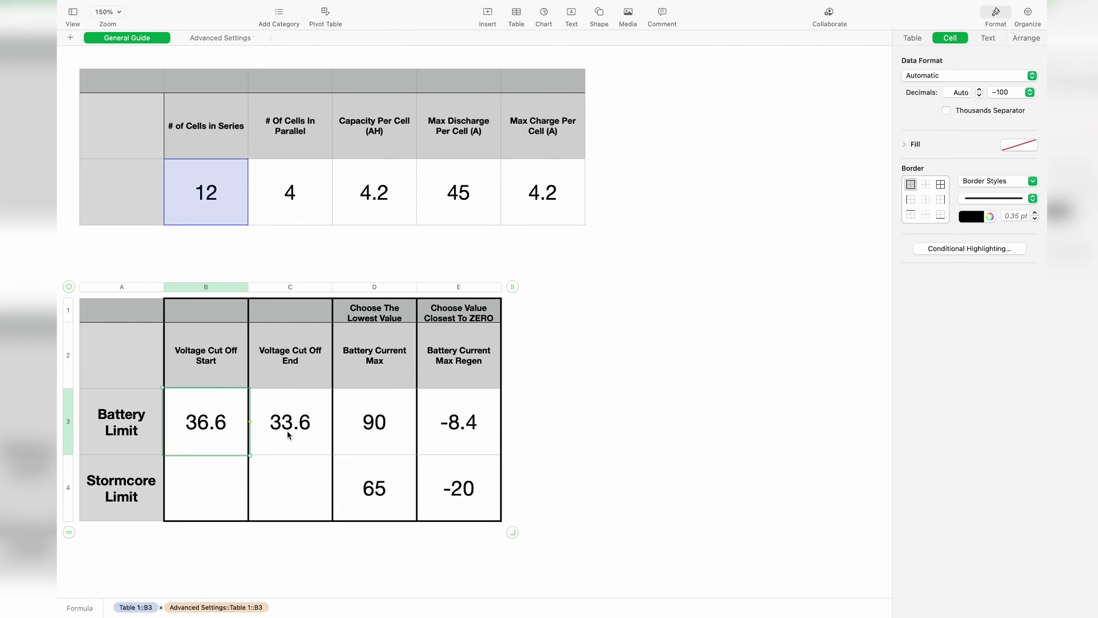
click(259, 445)
click(228, 443)
click(206, 237)
Test the cut-off recalculation by changing cells in series to 10, then restore 12.
click(210, 206)
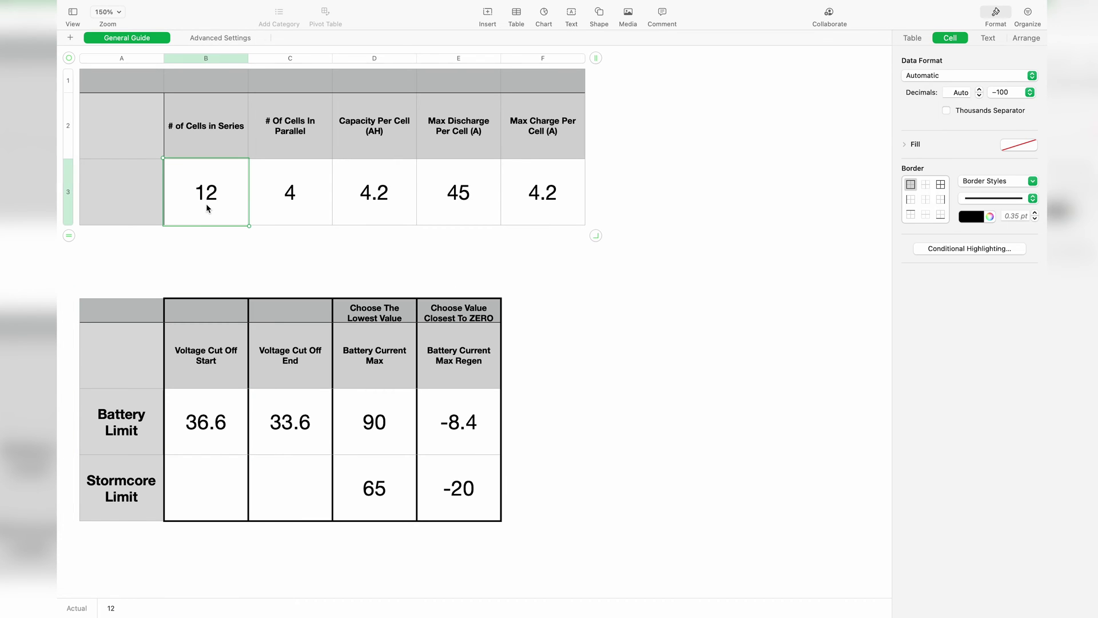
text(10)
click(211, 244)
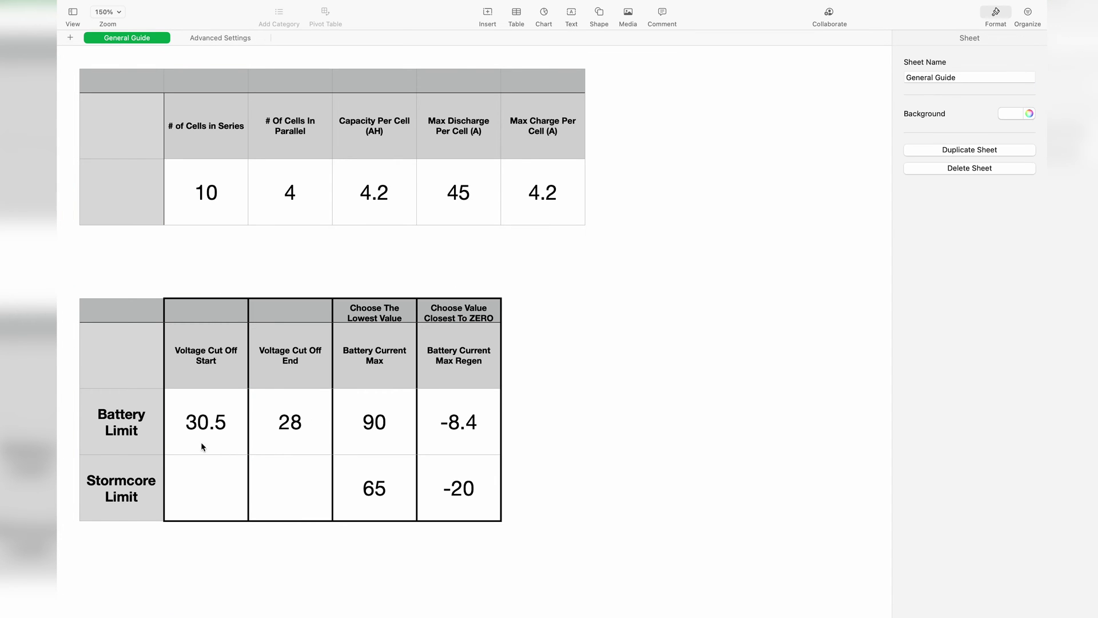
click(196, 203)
text(12)
click(220, 240)
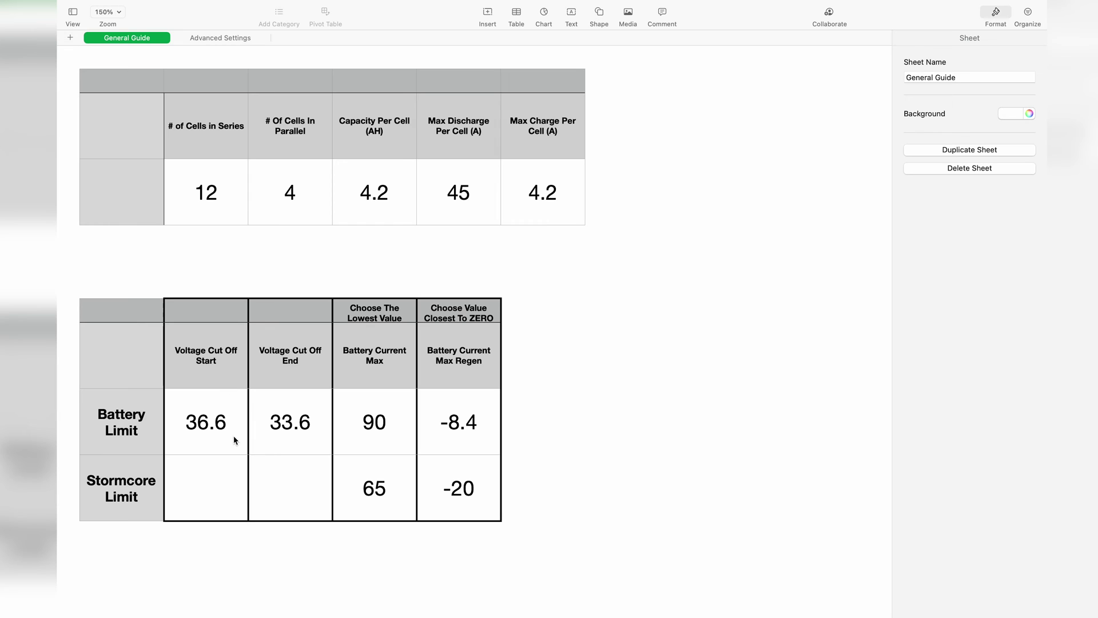
Set Battery Voltage Cutoff Start to 36.6 V and Cutoff End to 33.60 V.
key(ctrl+Left)
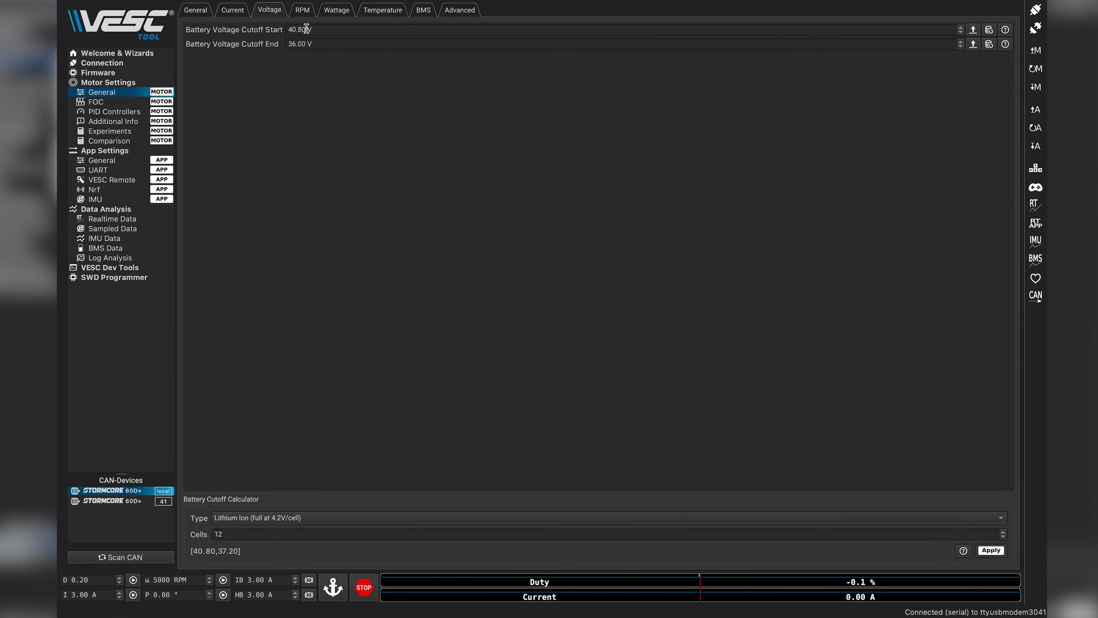
drag(306, 29, 285, 27)
text(36.6)
drag(303, 44, 283, 45)
key(ctrl+Right)
key(ctrl+Left)
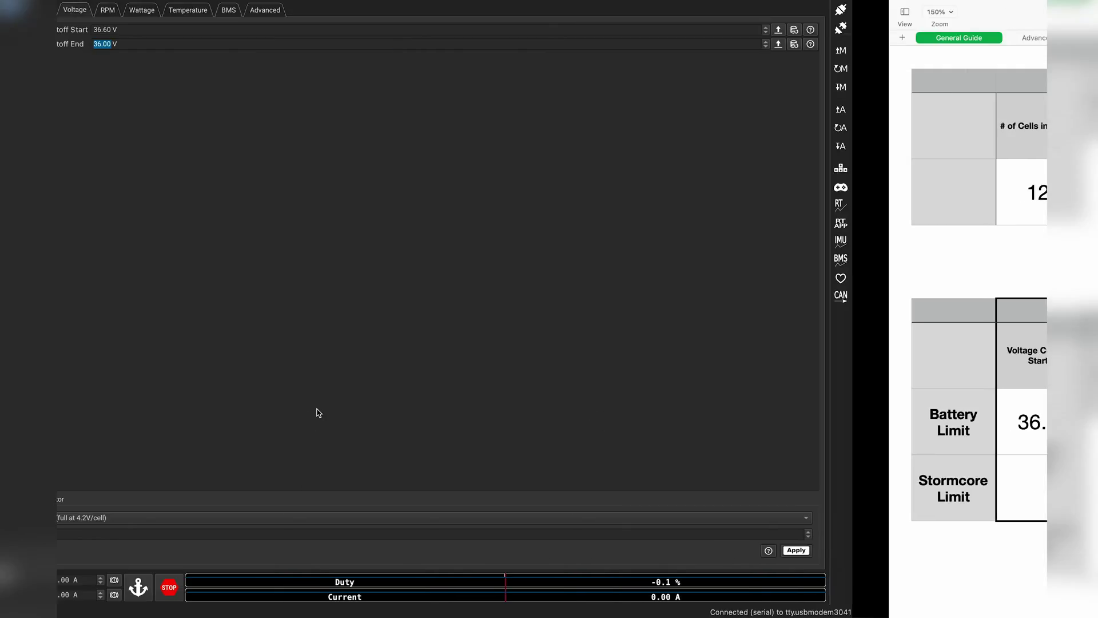
text(33.)
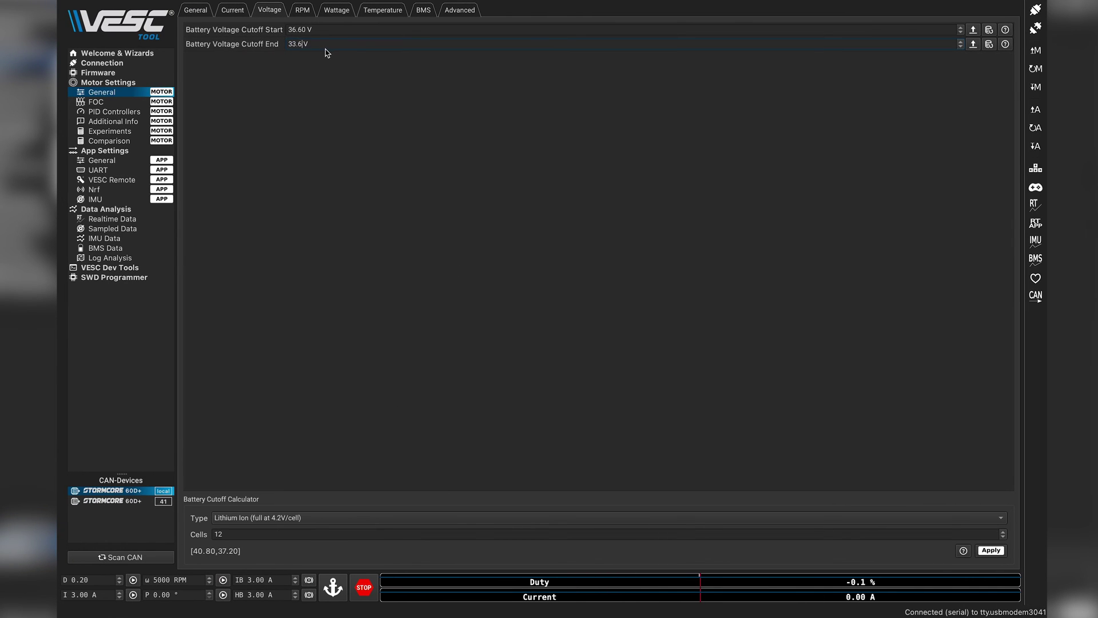
key(Return)
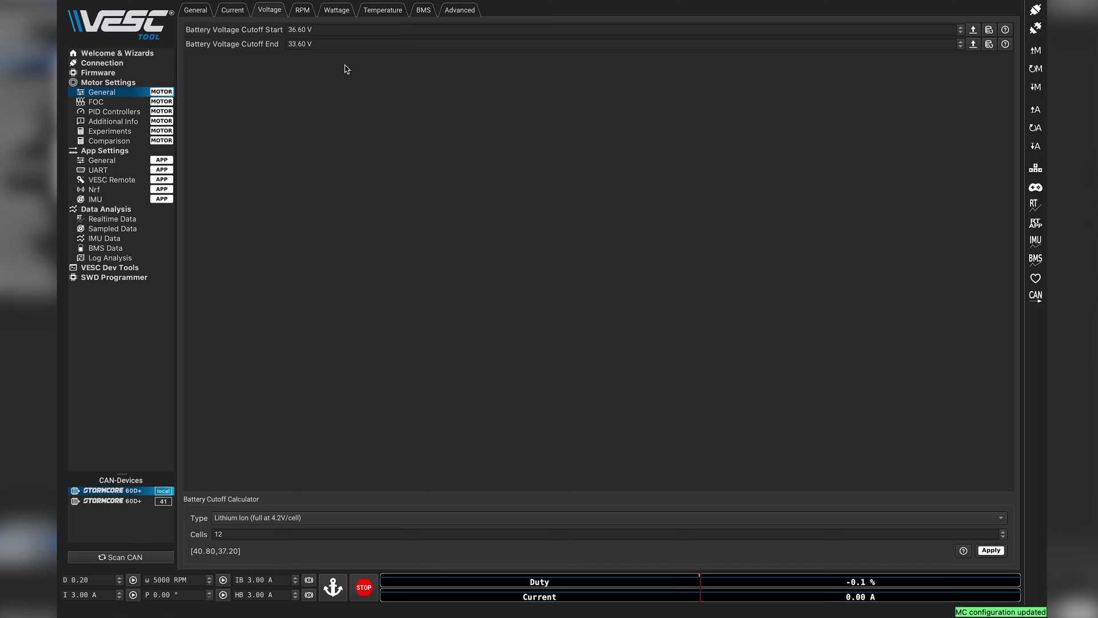
Review the RPM, wattage, temperature and advanced motor limit pages, ending back on Current.
click(303, 11)
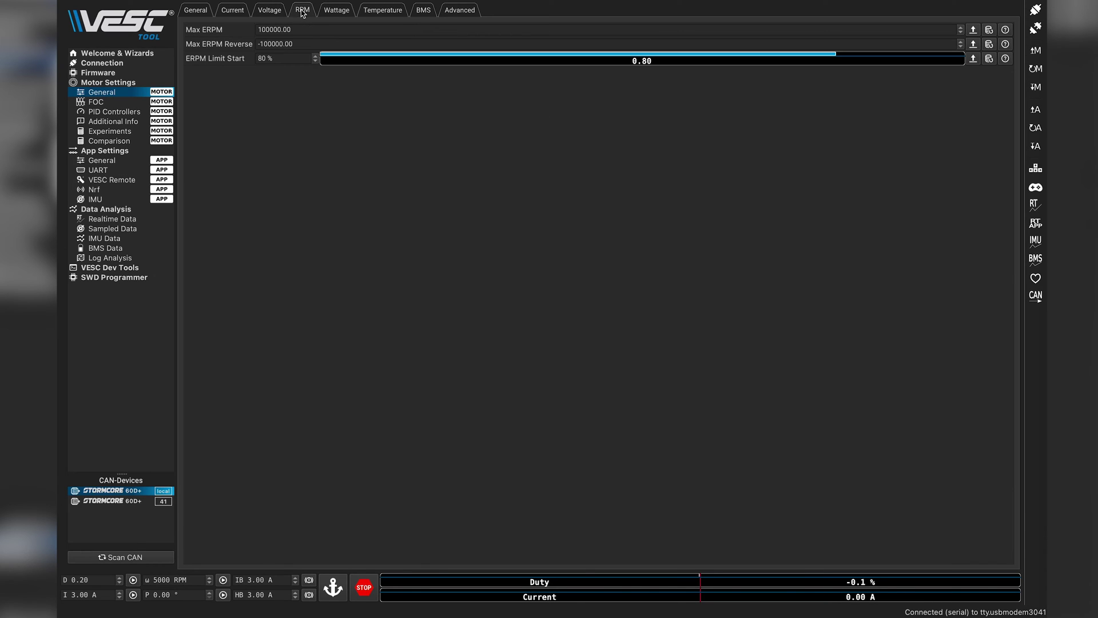
click(334, 13)
click(382, 12)
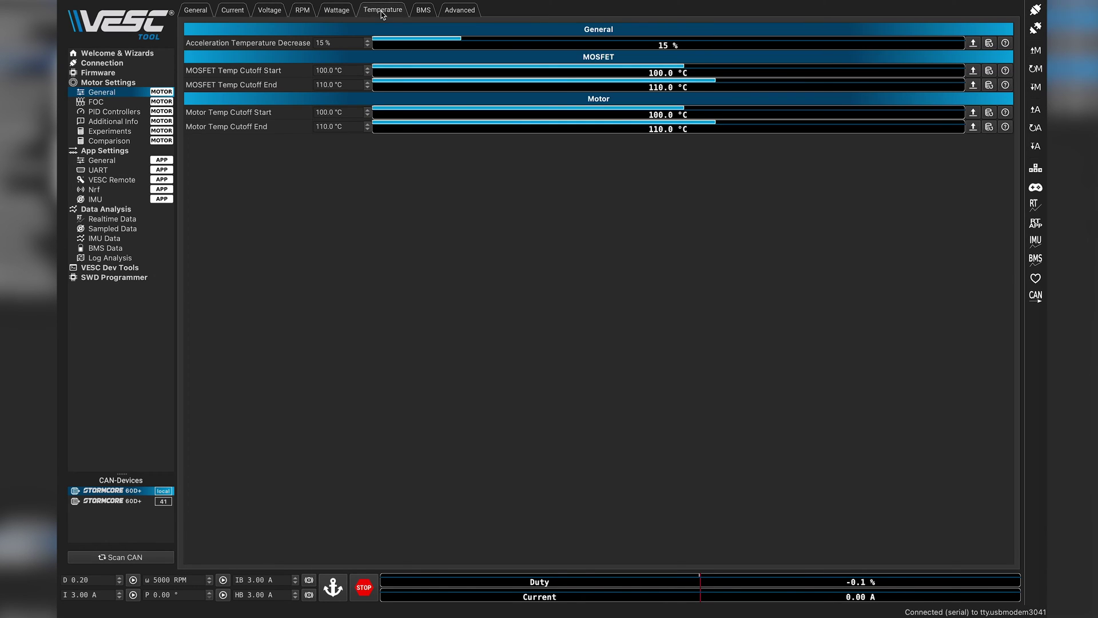
click(452, 13)
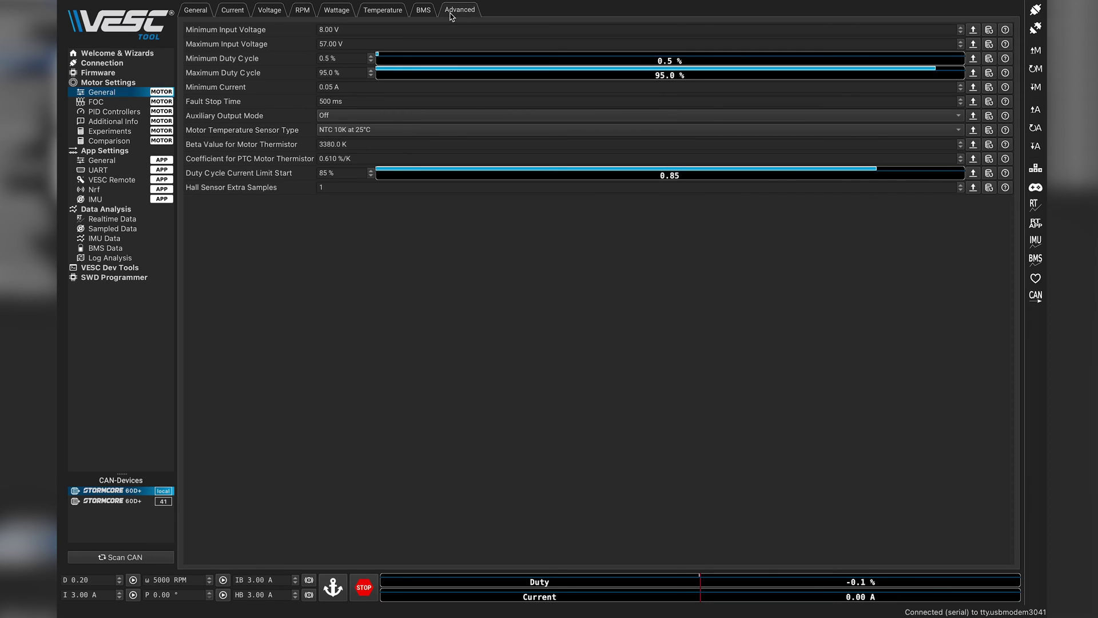
click(238, 13)
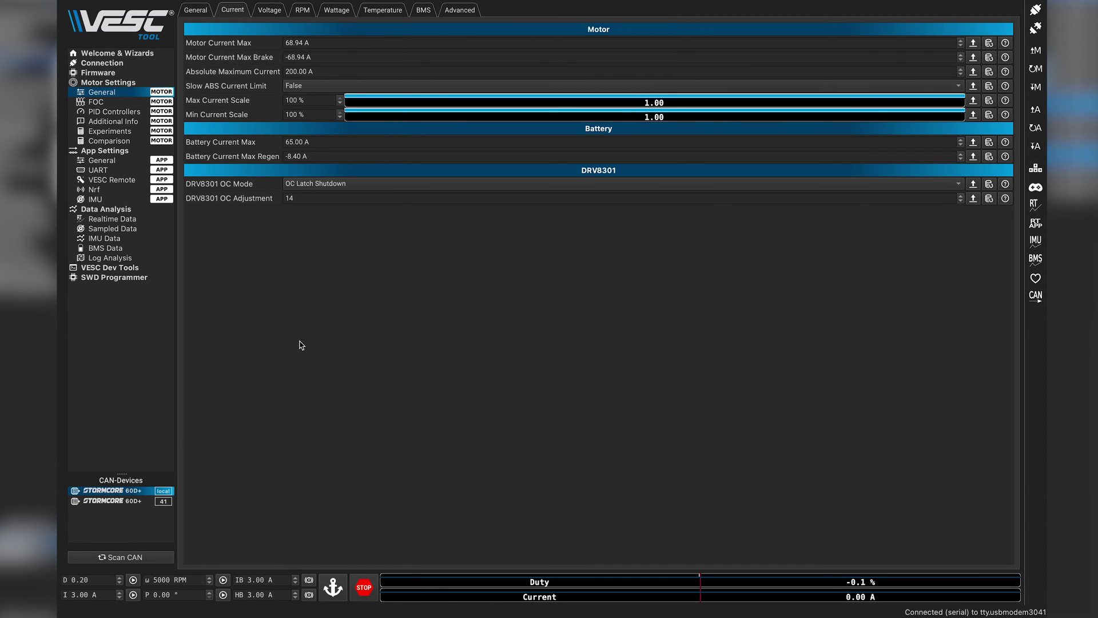
Load the second Stormcore 60D+ motor configuration and change Battery Current Max from 99 A to 65 A.
click(118, 503)
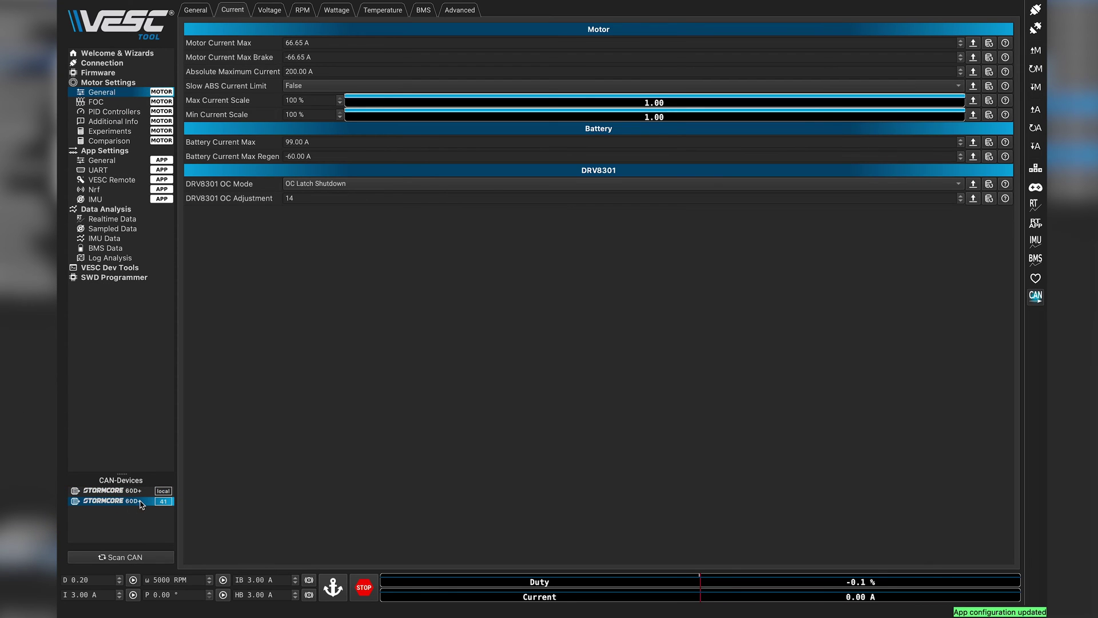
click(1035, 50)
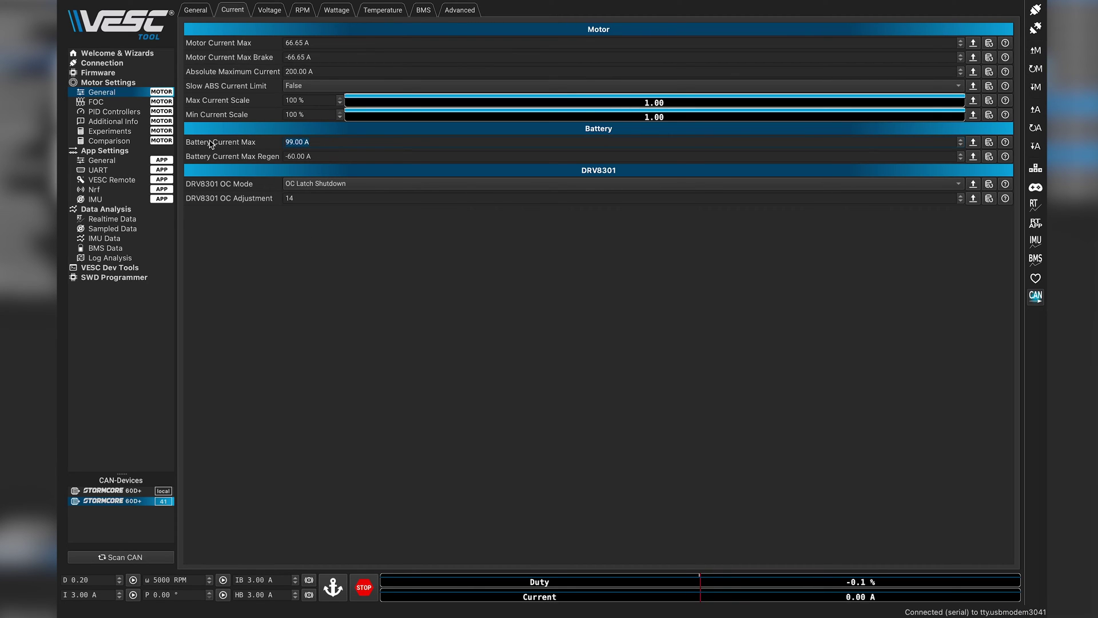
click(314, 142)
key(ctrl+Right)
key(ctrl+Left)
drag(303, 141, 274, 145)
text(6)
Set the second controller's Battery Current Max Regen to -8.40 A.
drag(303, 156, 290, 156)
key(BackSpace)
text(8.40)
key(Return)
key(BackSpace)
Change battery voltage cutoffs from 40.80/36.00 V to 36.60 V start and 33.6 V end.
click(272, 12)
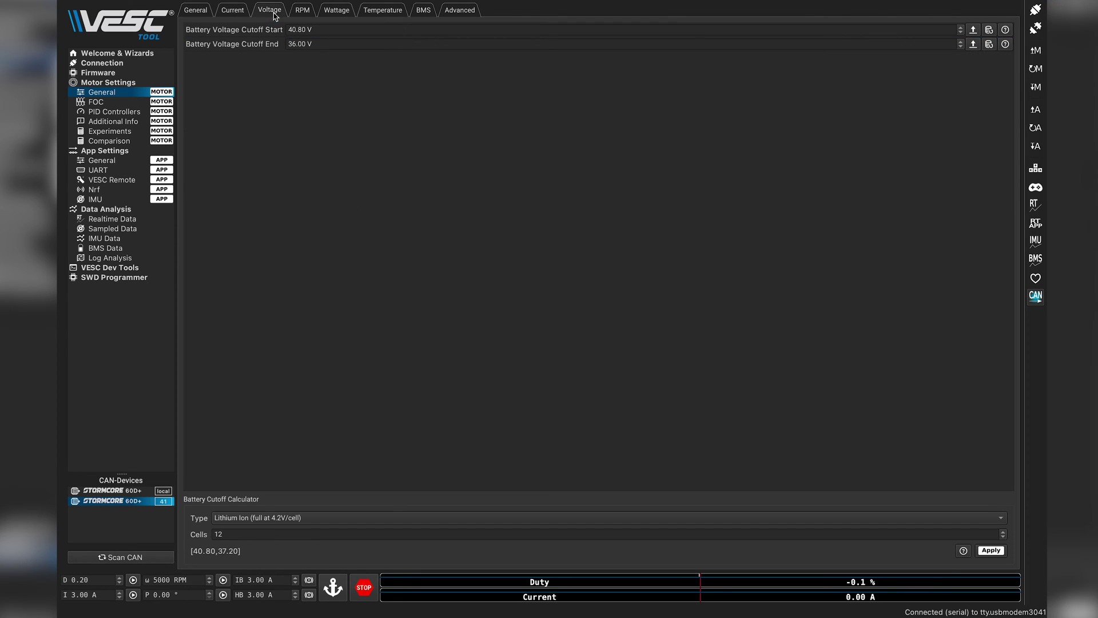
drag(309, 30, 280, 31)
text(36.6)
drag(313, 44, 282, 44)
text(33.6)
Write the motor configuration to the second controller and move to Additional Info.
click(1036, 88)
click(233, 10)
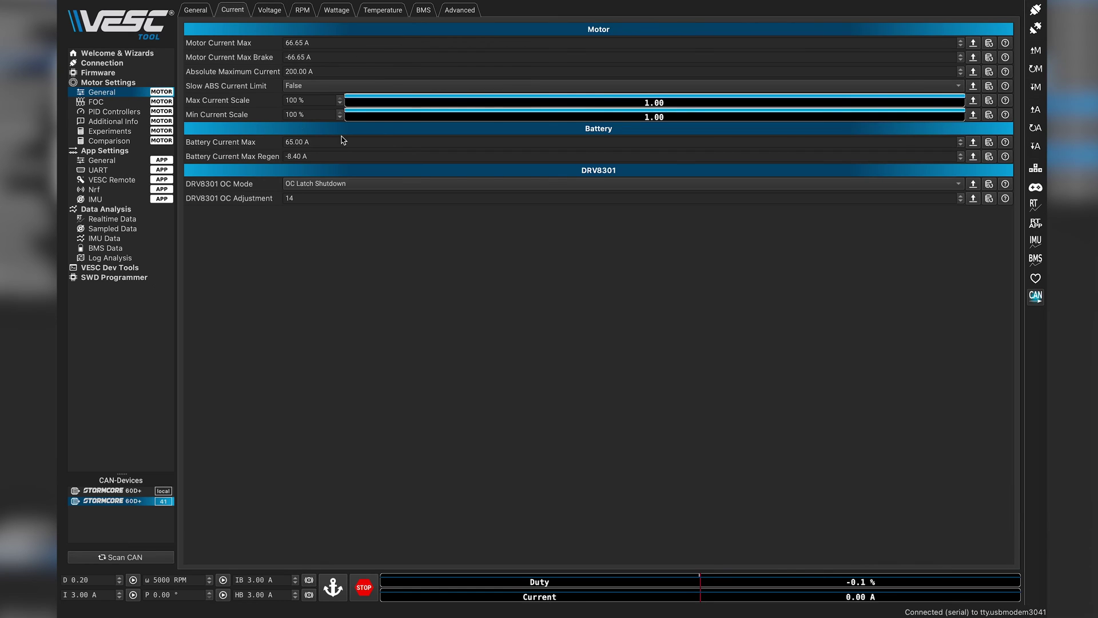
click(117, 122)
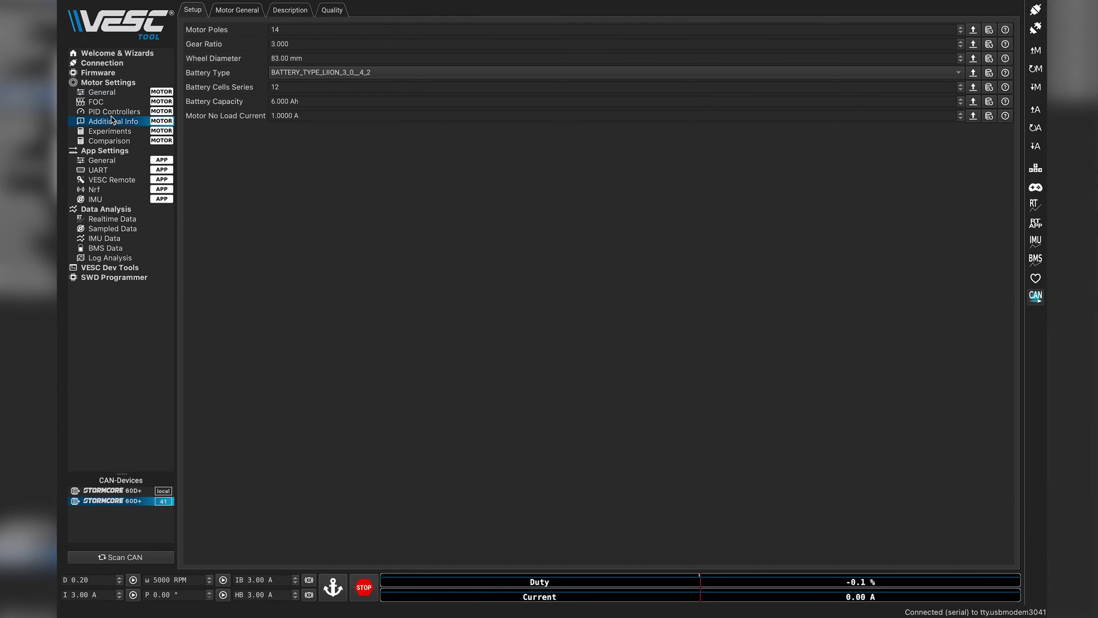
Look through PID Controllers, Experiments and Comparison pages, then open App Settings > General.
click(109, 112)
click(109, 123)
click(108, 132)
click(109, 122)
click(108, 133)
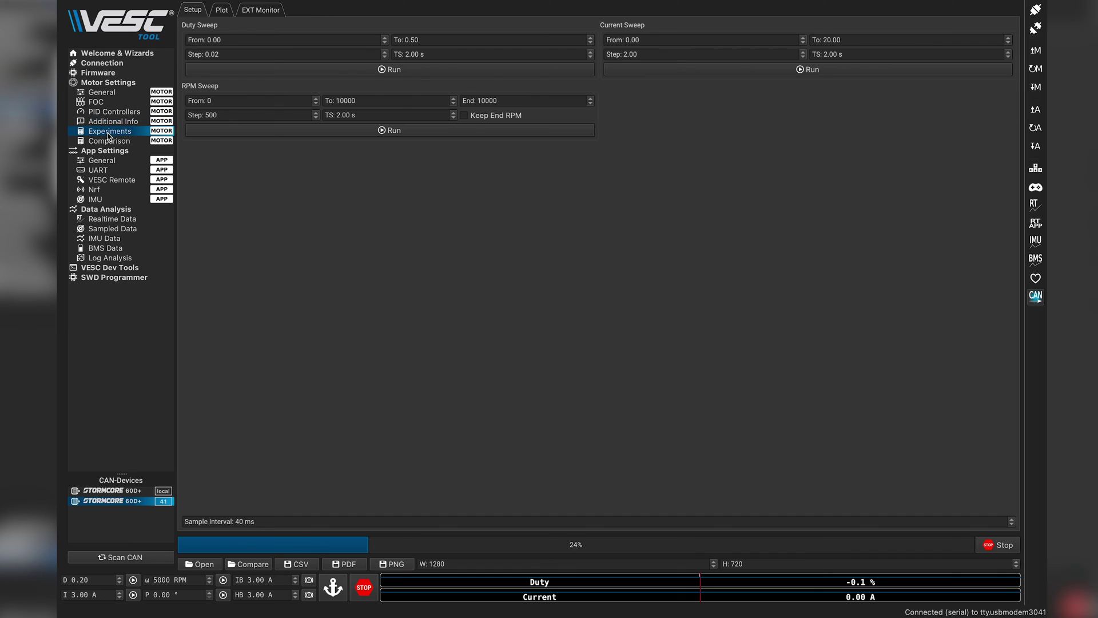
click(108, 142)
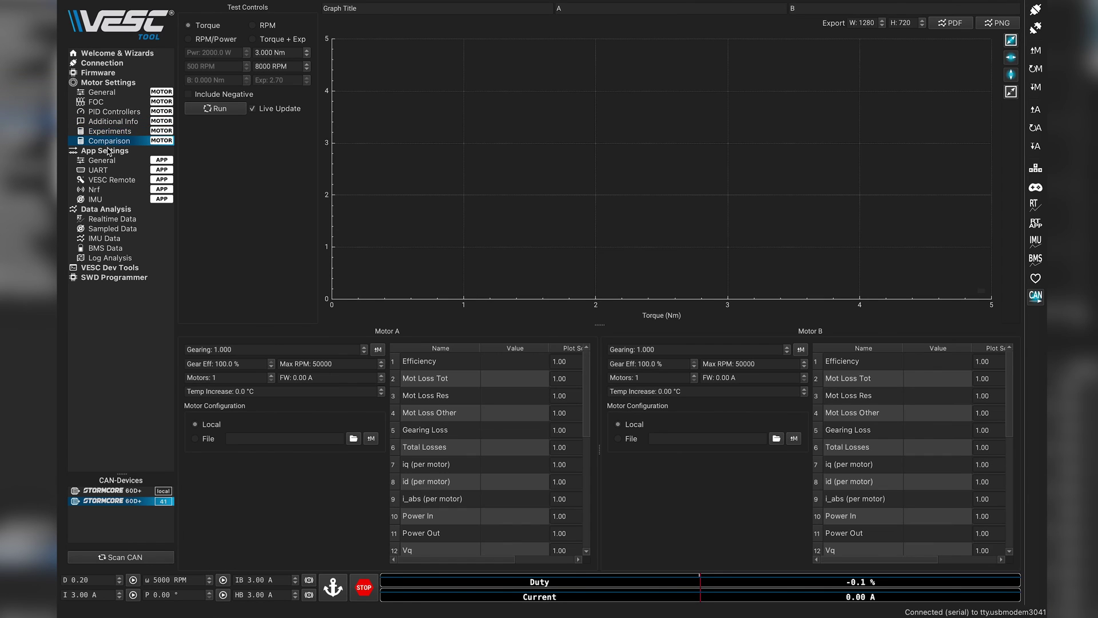
click(108, 161)
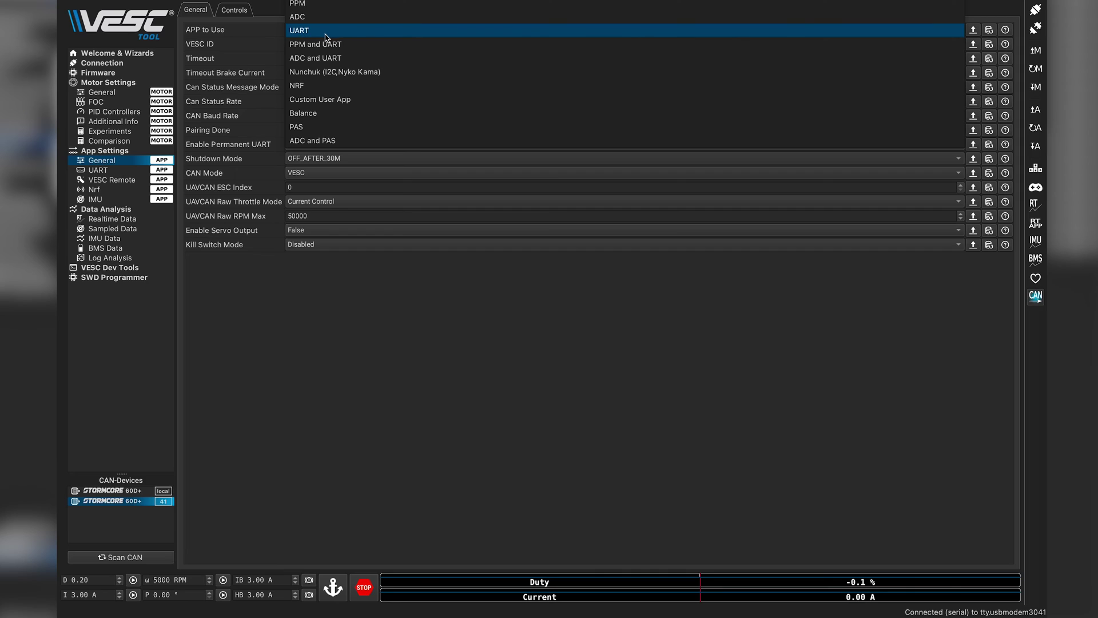
Try No App and PPM and UART for APP to Use, settling on UART.
click(324, 37)
click(321, 35)
scroll(320, 36, up, 3)
click(318, 34)
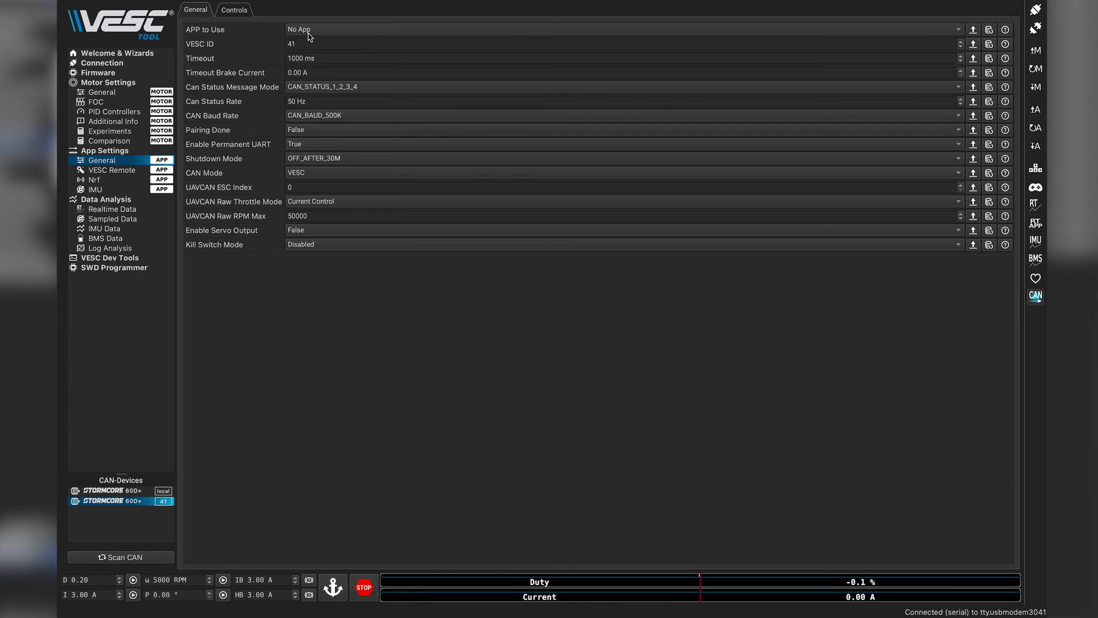
click(315, 38)
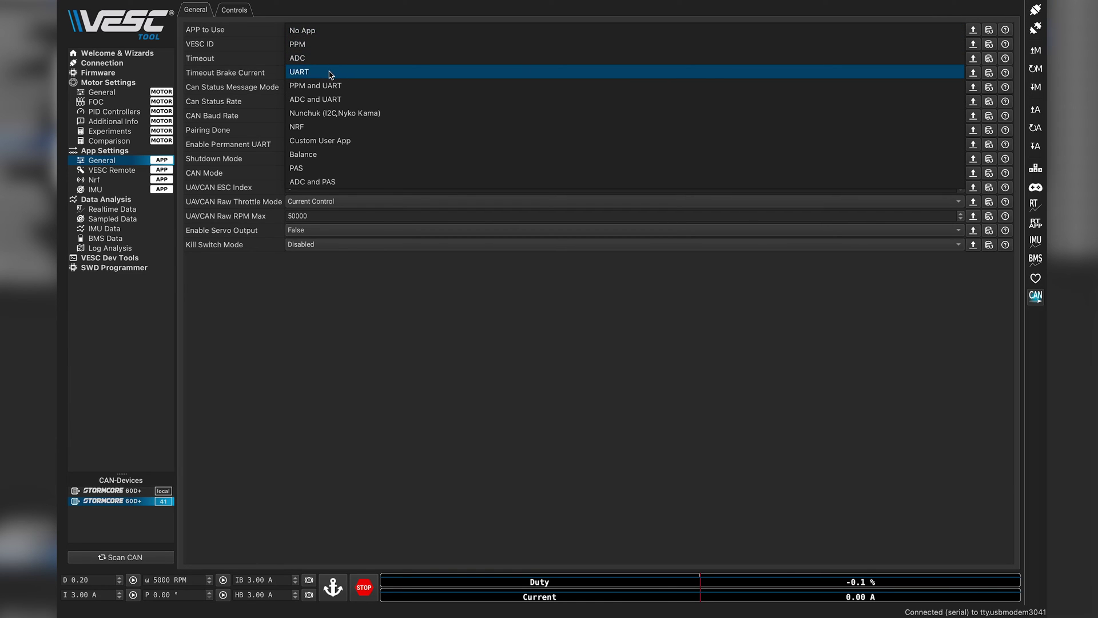
click(331, 72)
click(319, 30)
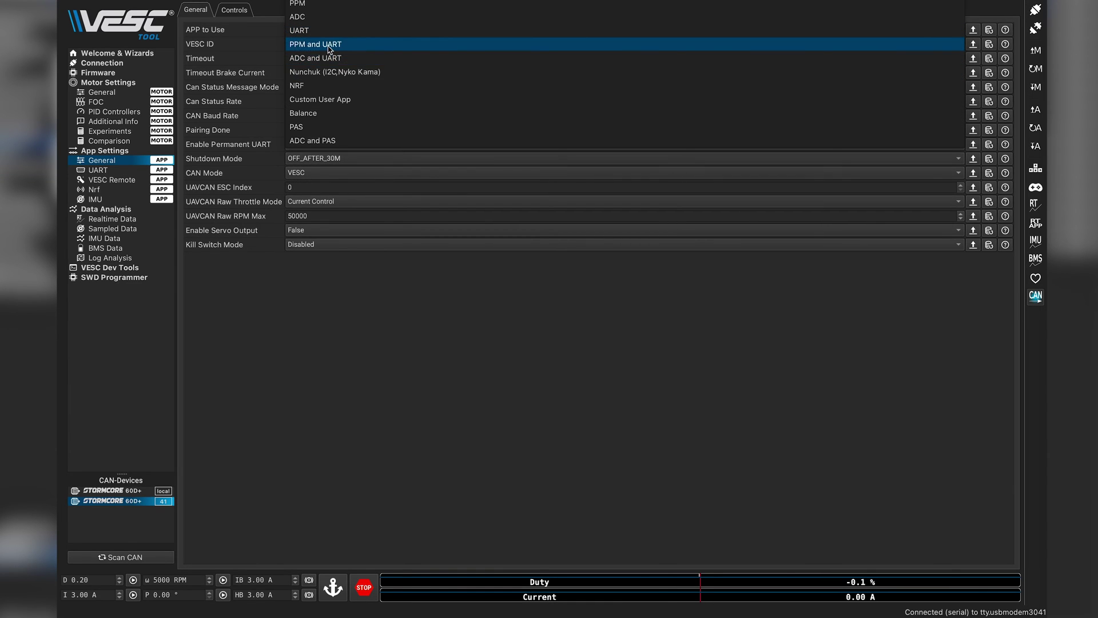
click(329, 45)
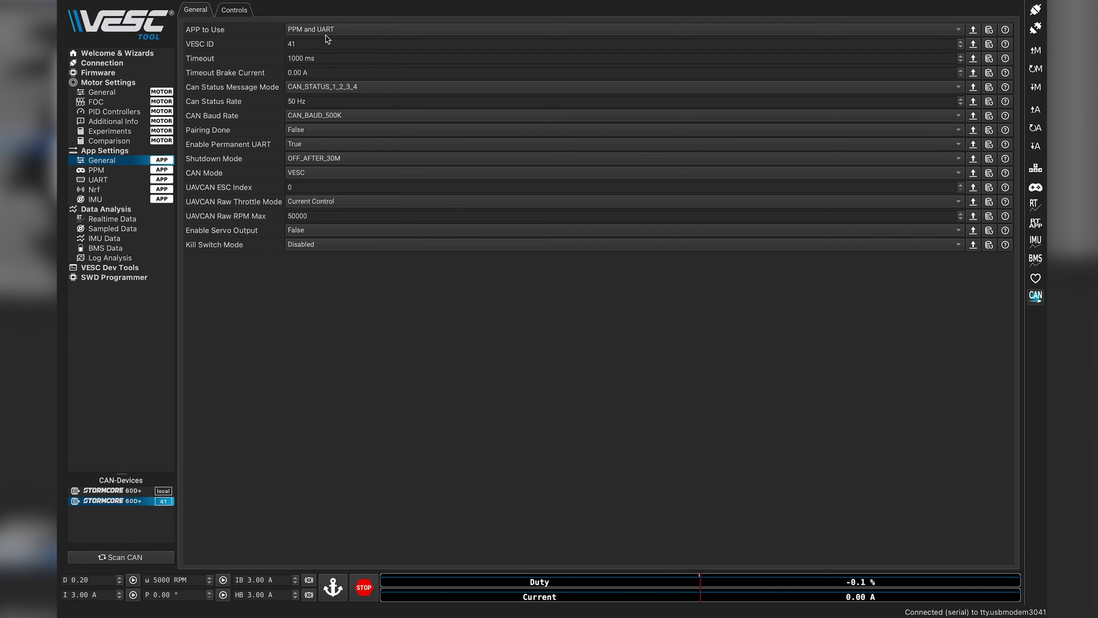
click(326, 31)
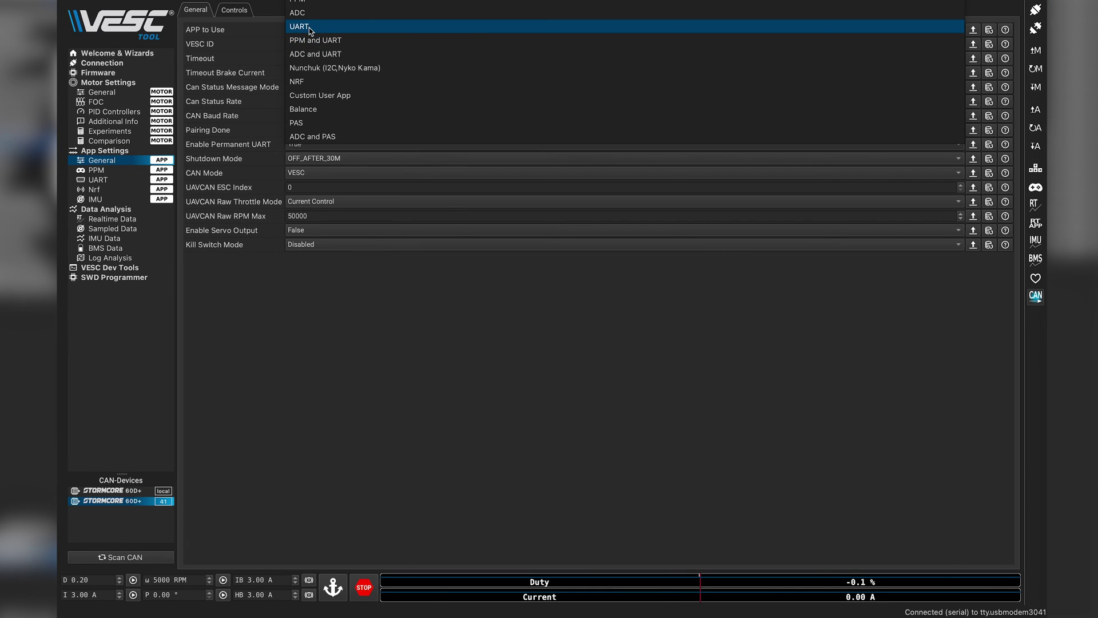
click(310, 29)
click(309, 32)
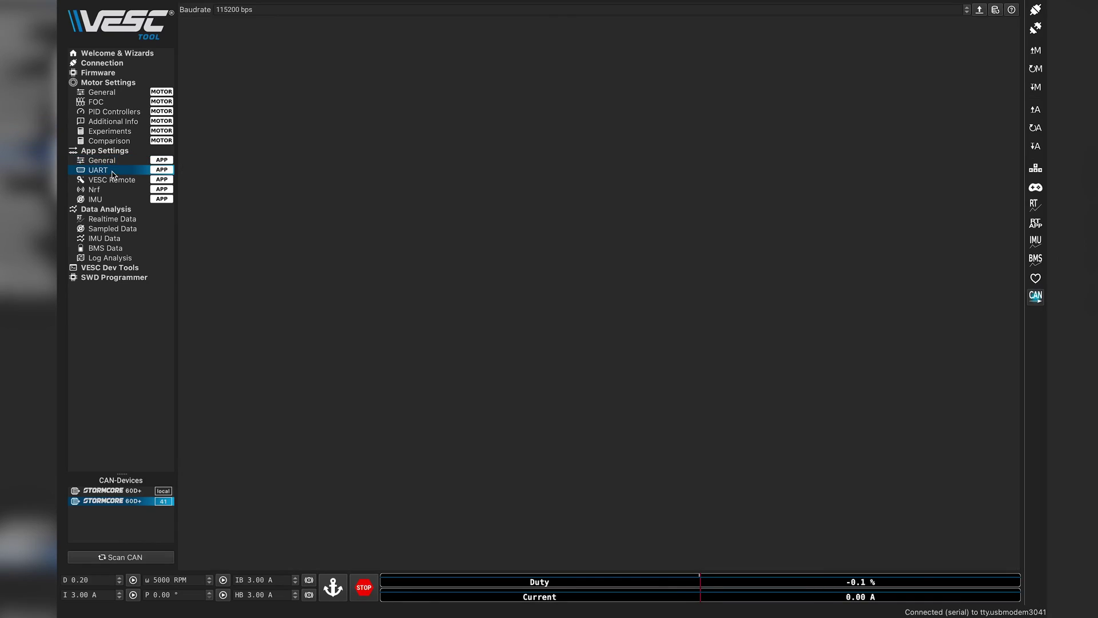
Choose Current No Reverse as the VESC Remote control type and enable Use Smart Reverse.
click(112, 179)
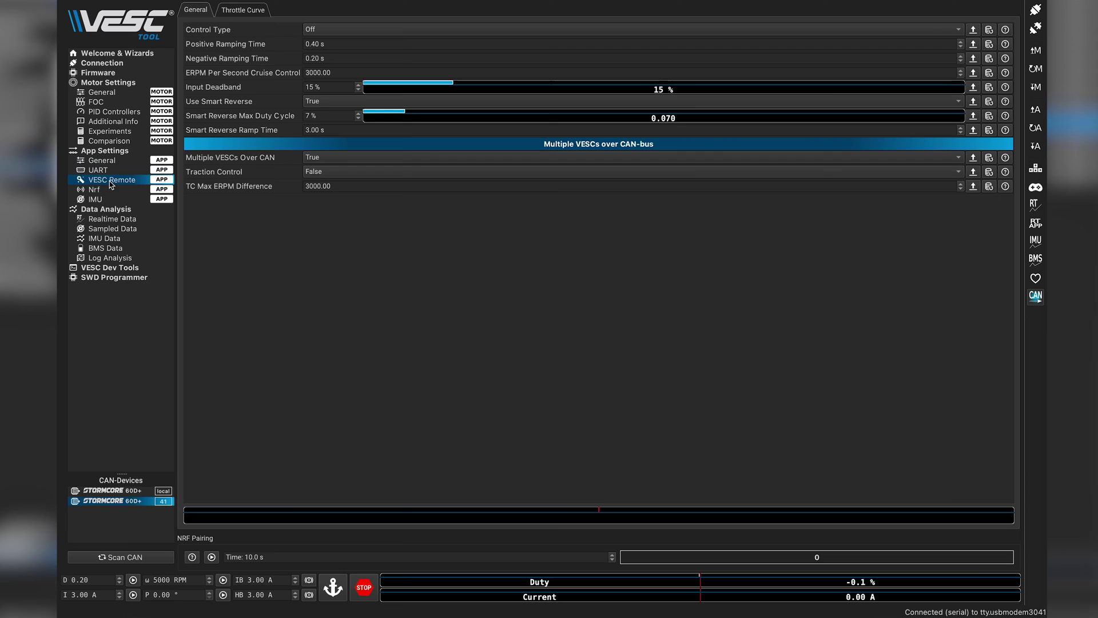
click(349, 34)
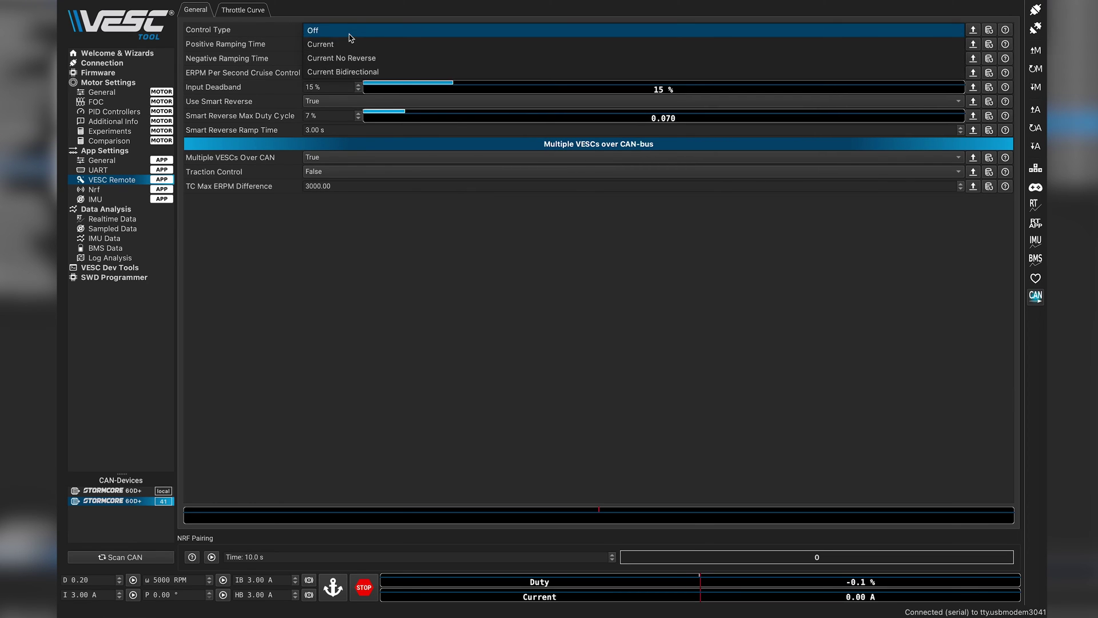
click(349, 34)
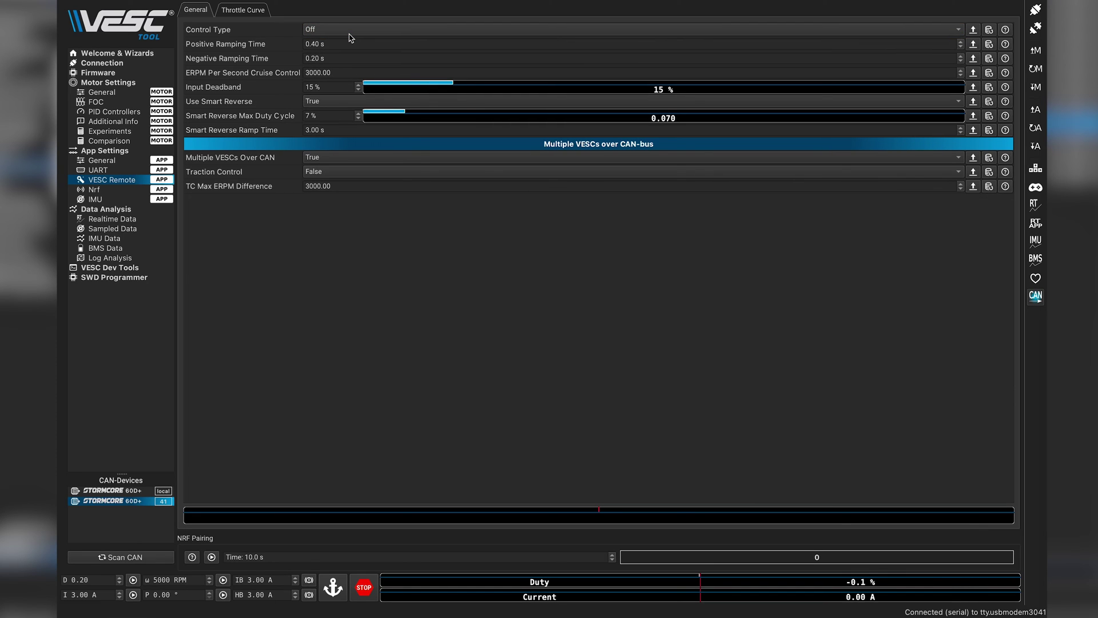
click(351, 34)
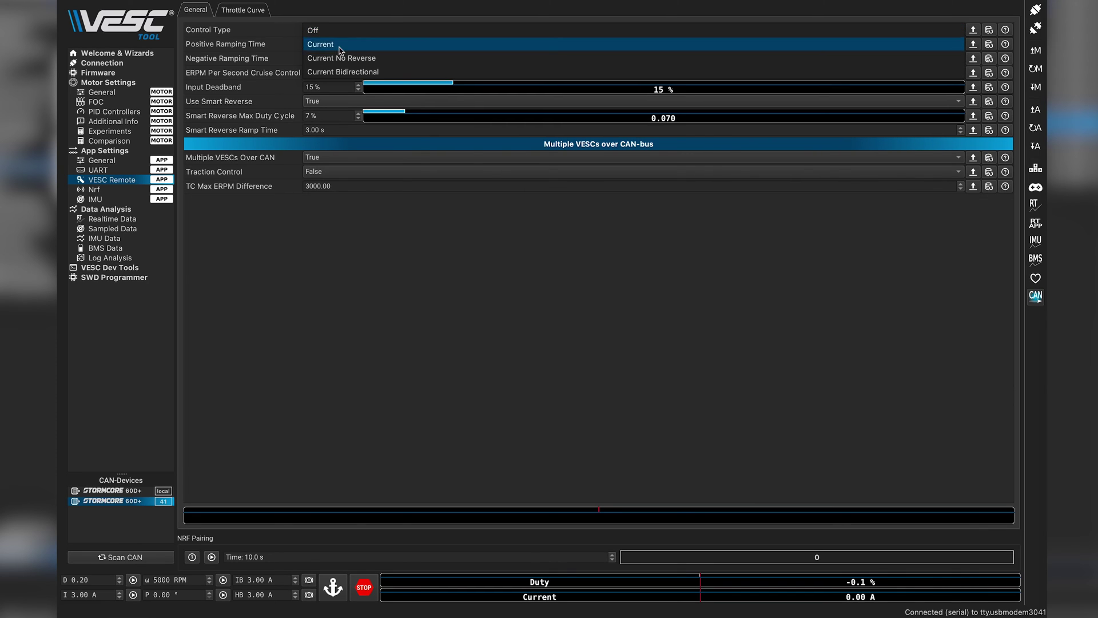
click(370, 58)
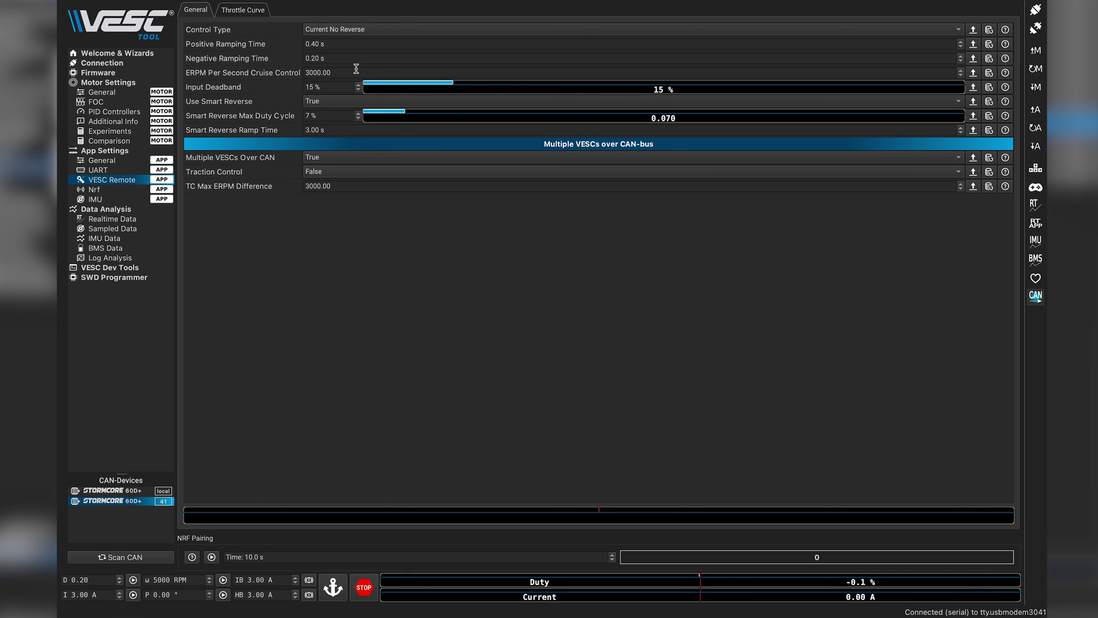
click(319, 103)
click(239, 11)
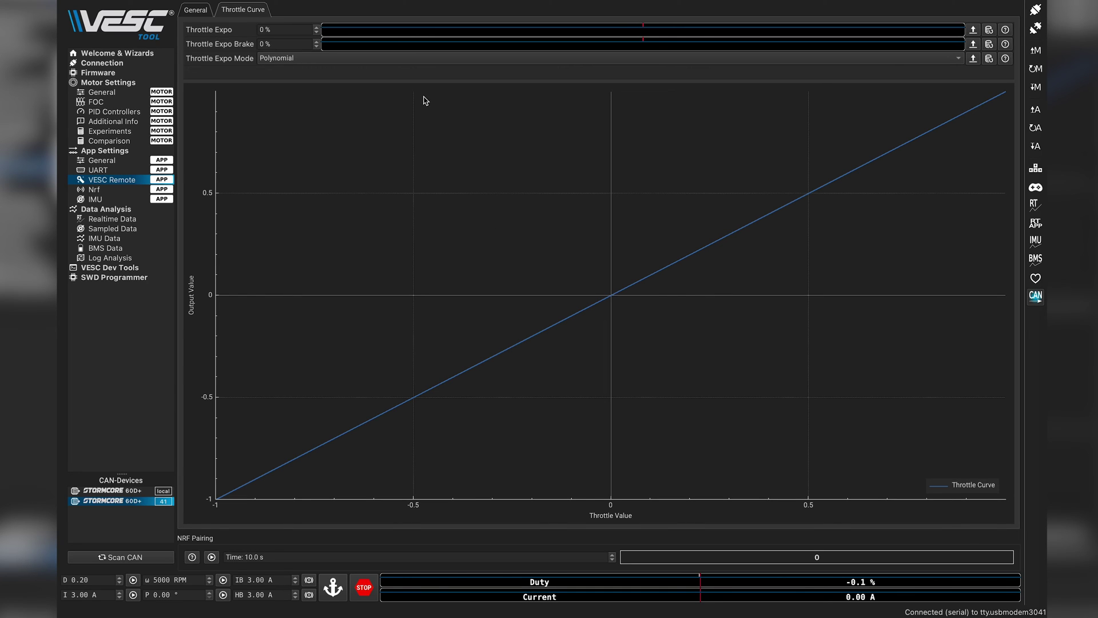
Set a Natural throttle expo of -15 % and write the app configuration to the controller.
click(391, 60)
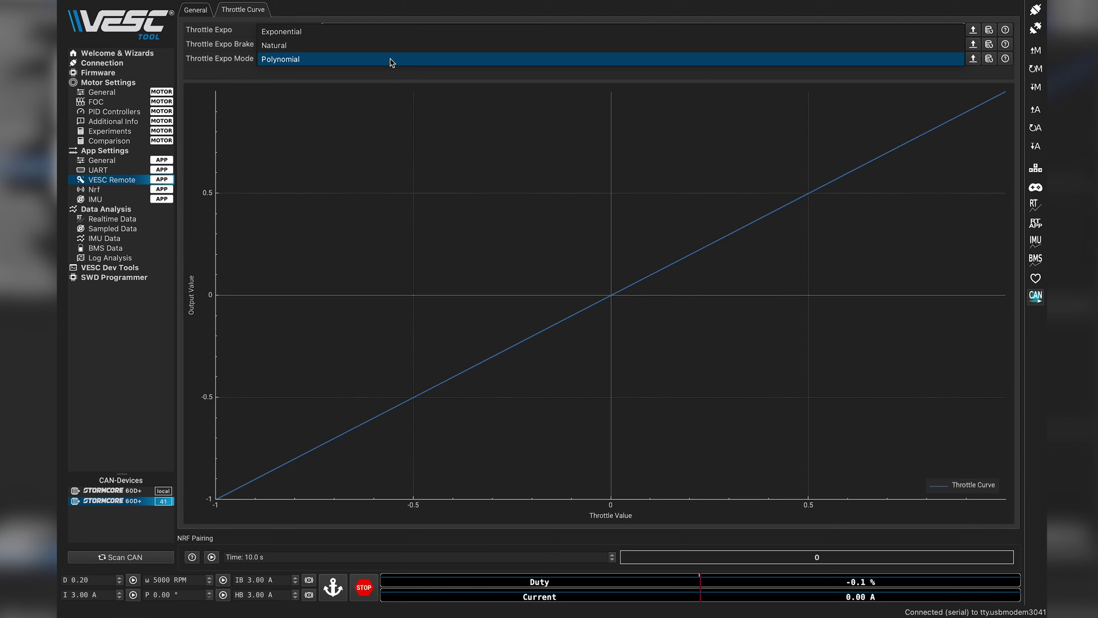
click(382, 45)
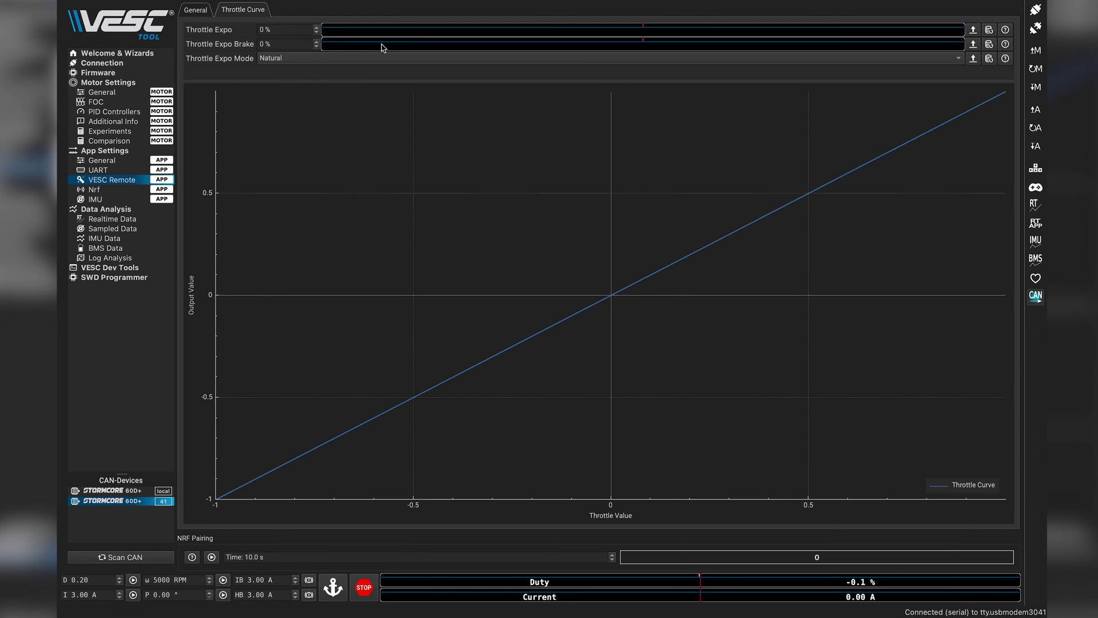
click(291, 33)
text(-15)
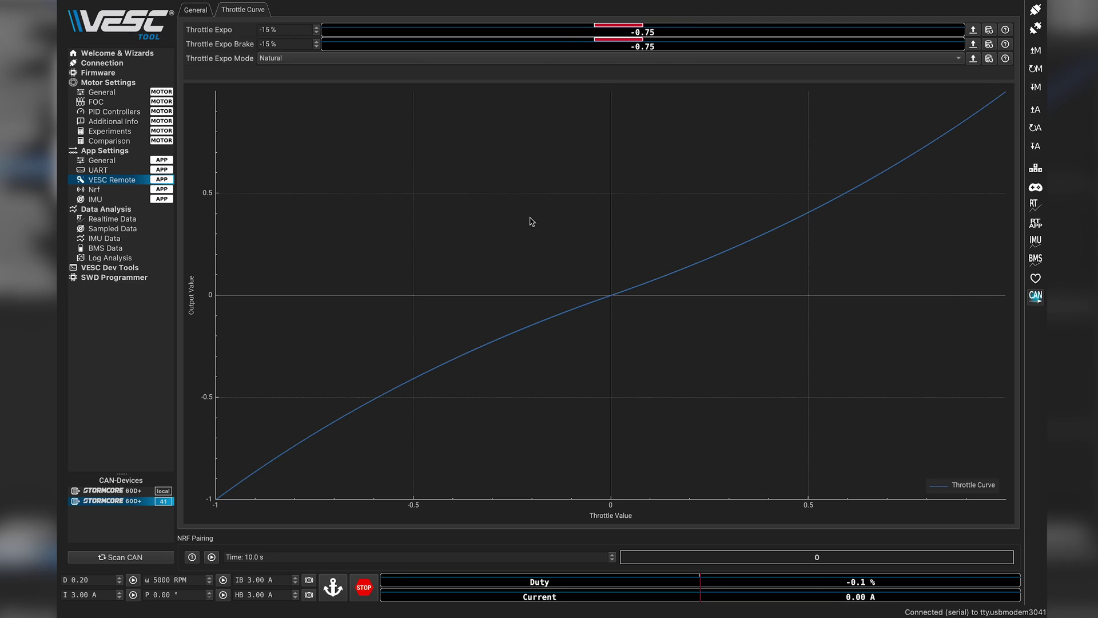
click(1037, 150)
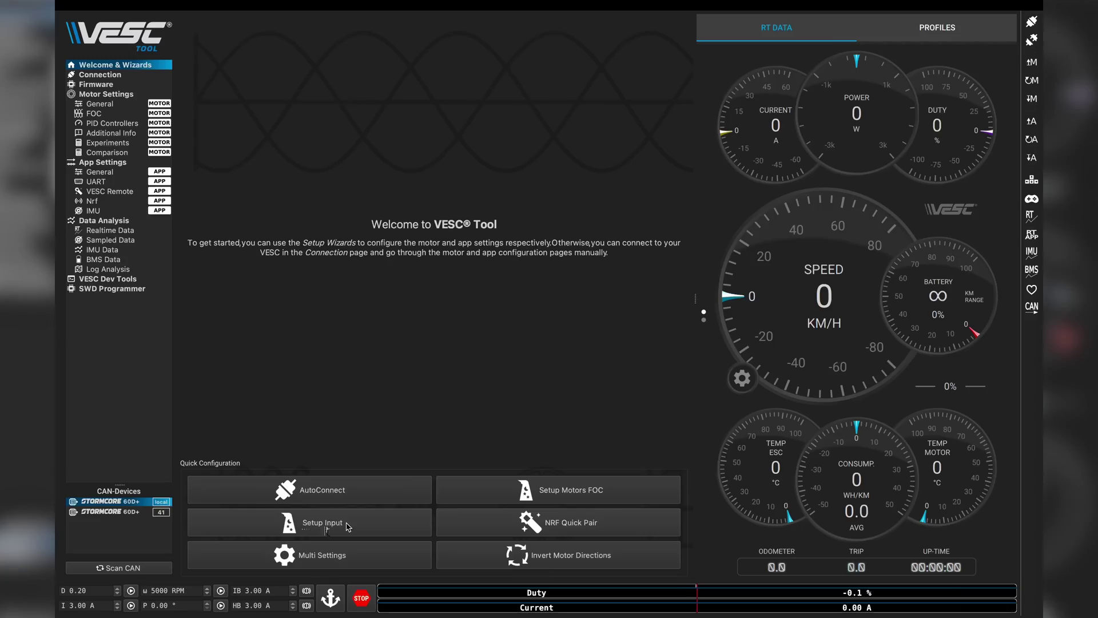
Run the input setup wizard with PPM input and open the pulse-length control mode choices.
click(314, 529)
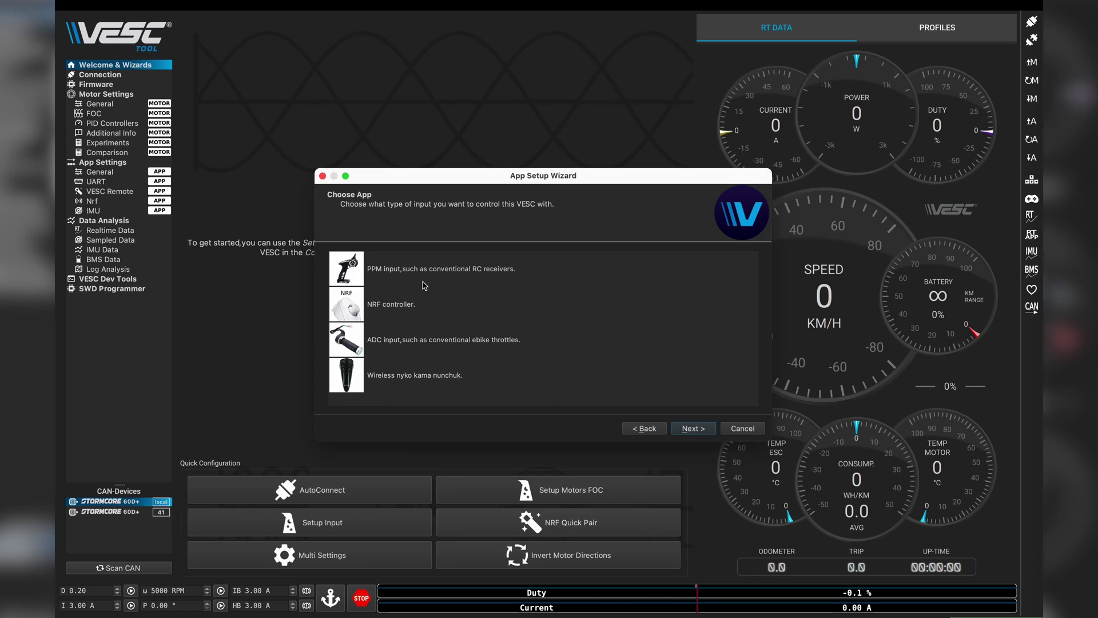
click(425, 280)
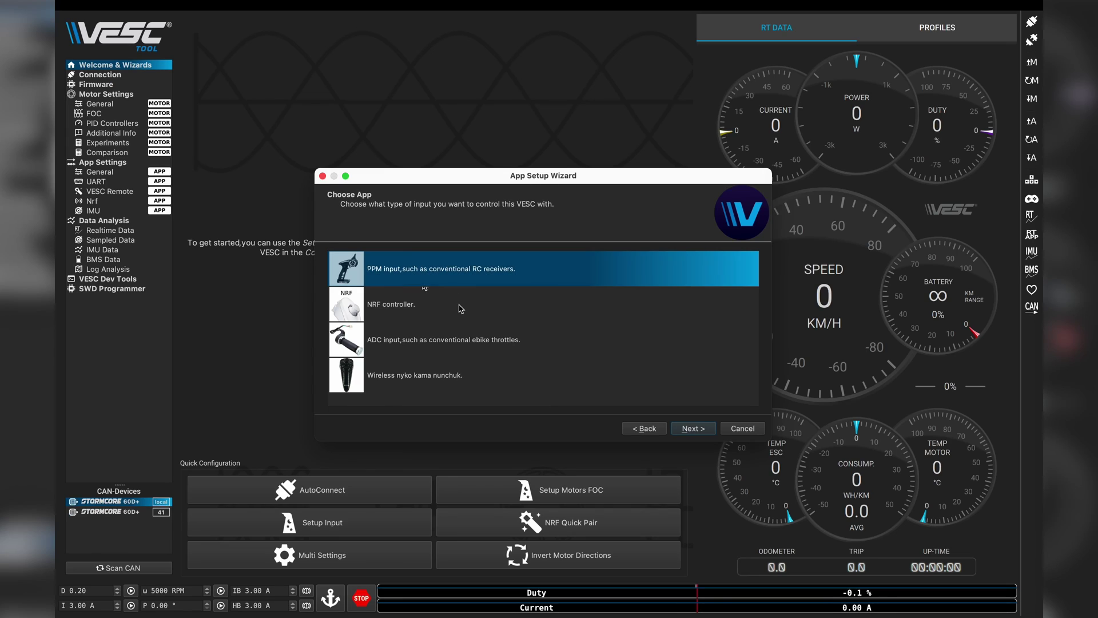
click(691, 427)
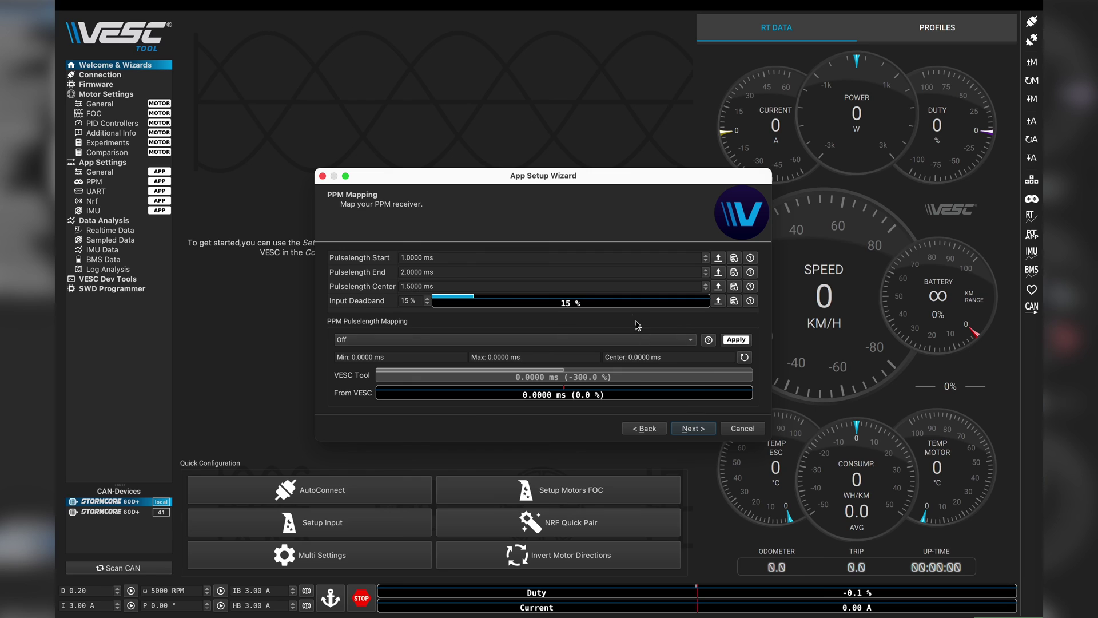
click(508, 341)
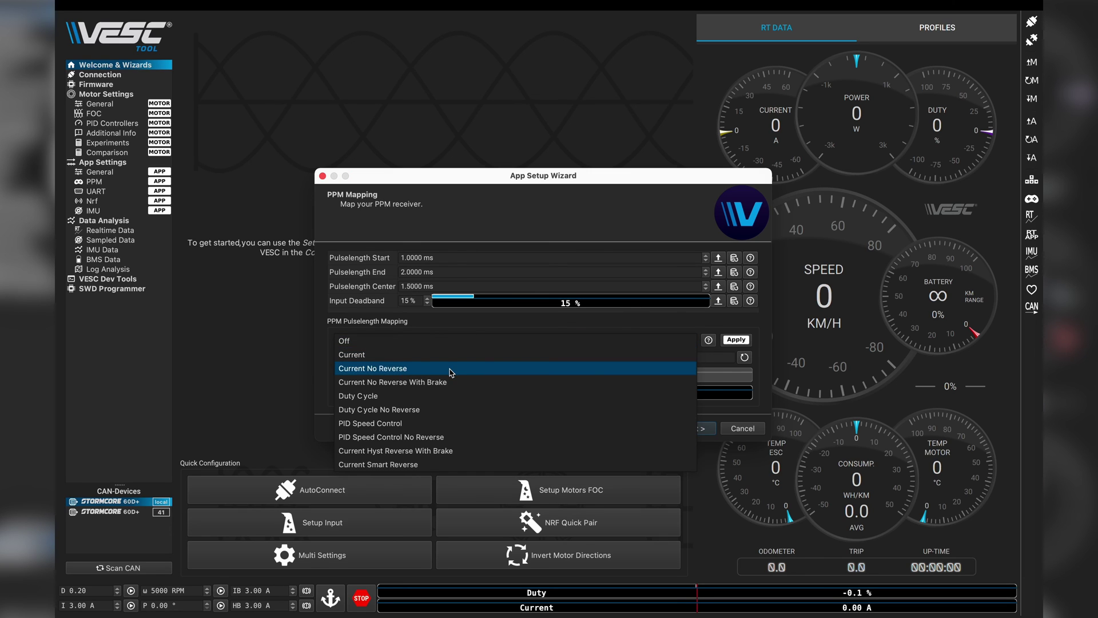